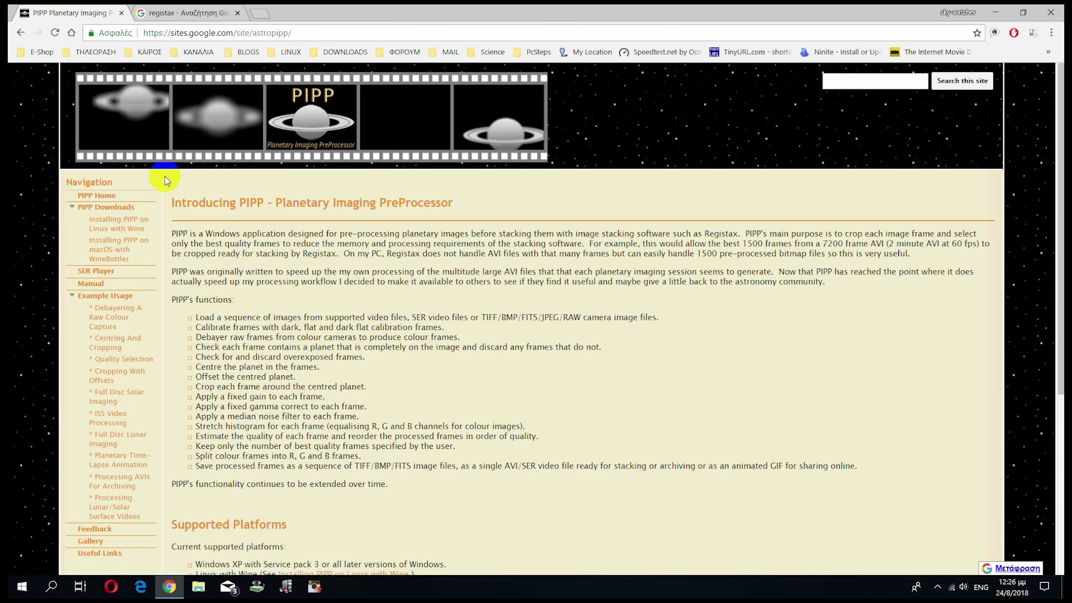
# Download the 64-bit Windows installer of PIPP v2.5.9 from the PIPP Downloads page
pyautogui.click(113, 209)
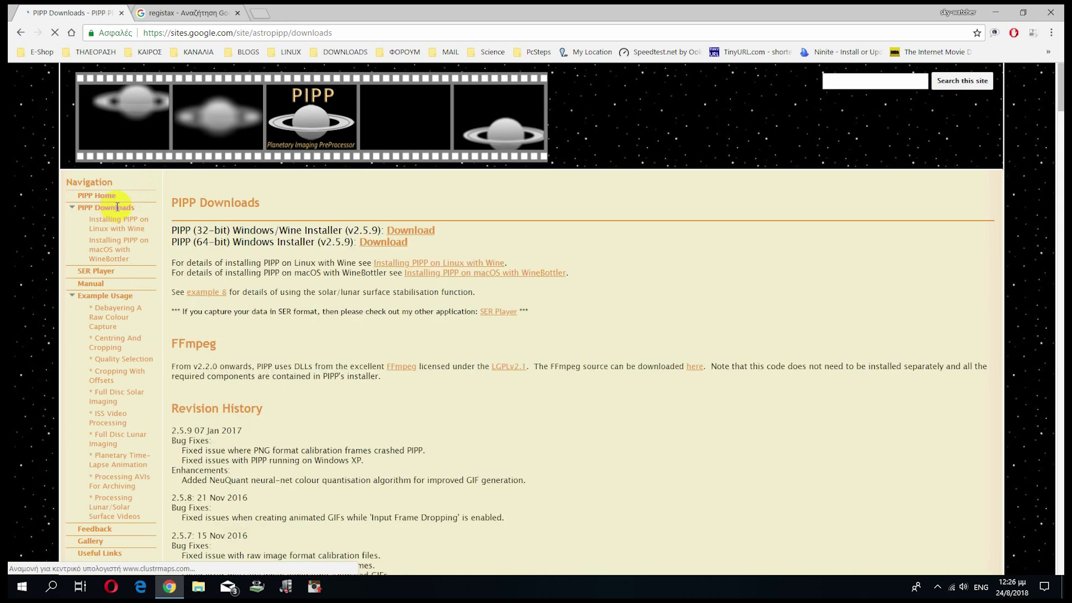
pyautogui.moveTo(173, 230); pyautogui.dragTo(472, 237)
pyautogui.click(301, 234)
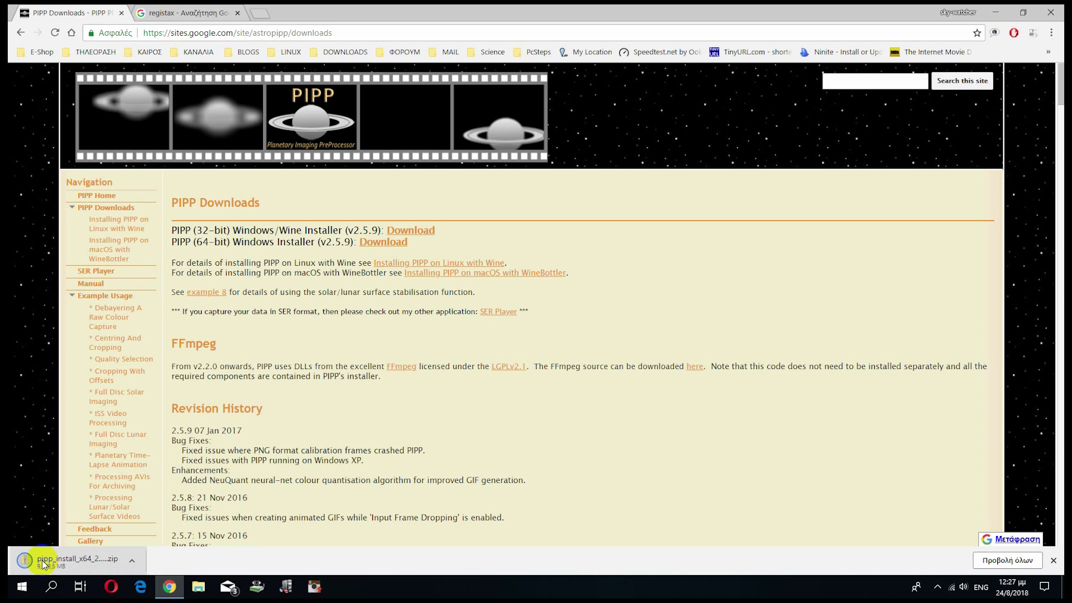
pyautogui.click(44, 564)
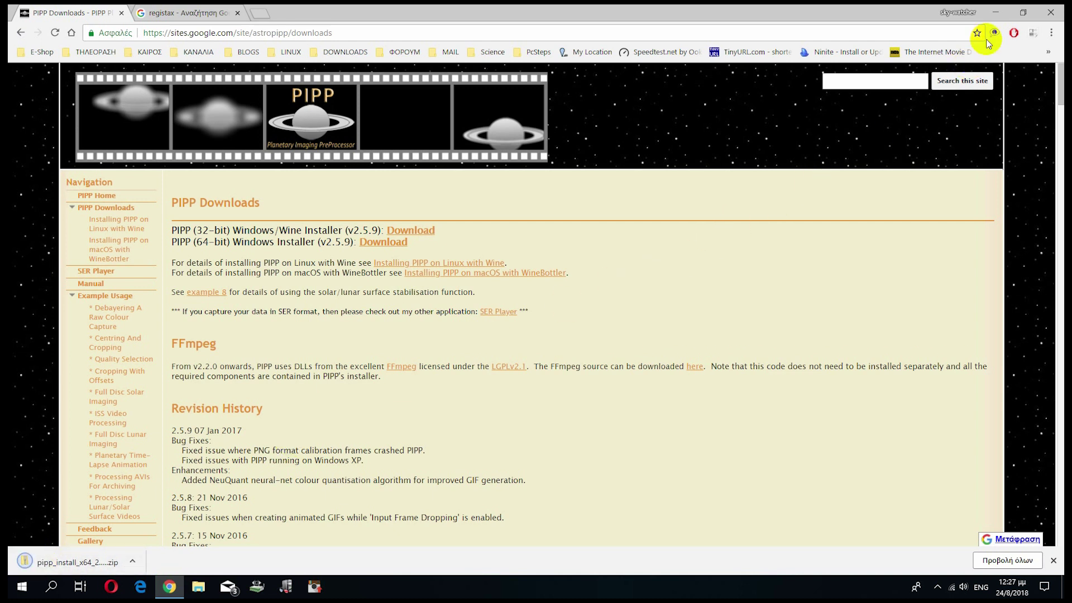
# Extract the pipp_install_x64_2.5.9 archive with 7-Zip directly into the Downloads folder
pyautogui.click(999, 12)
pyautogui.doubleClick(34, 34)
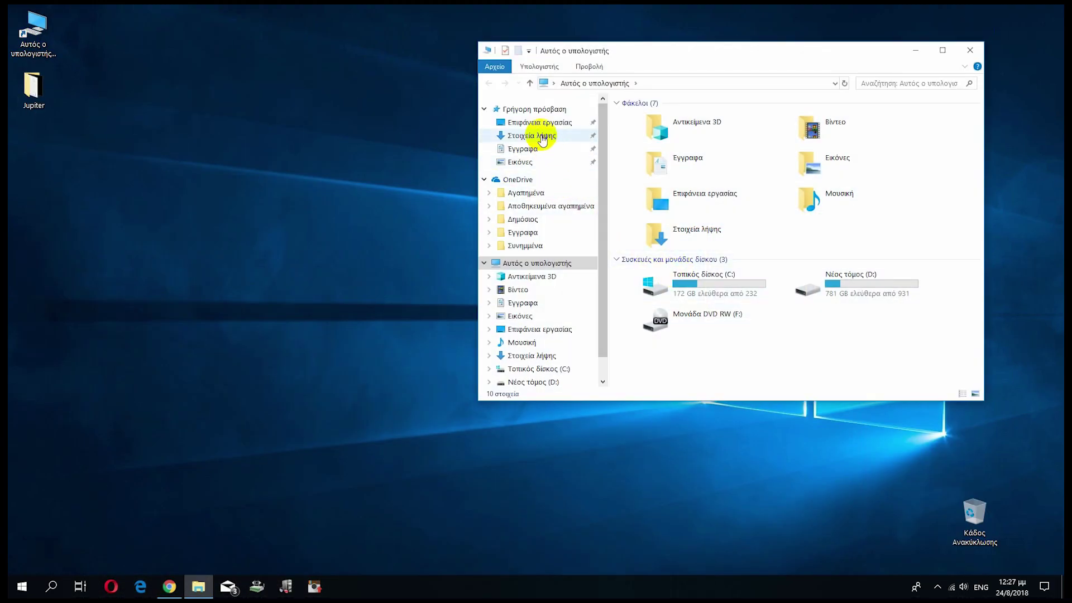
pyautogui.click(544, 137)
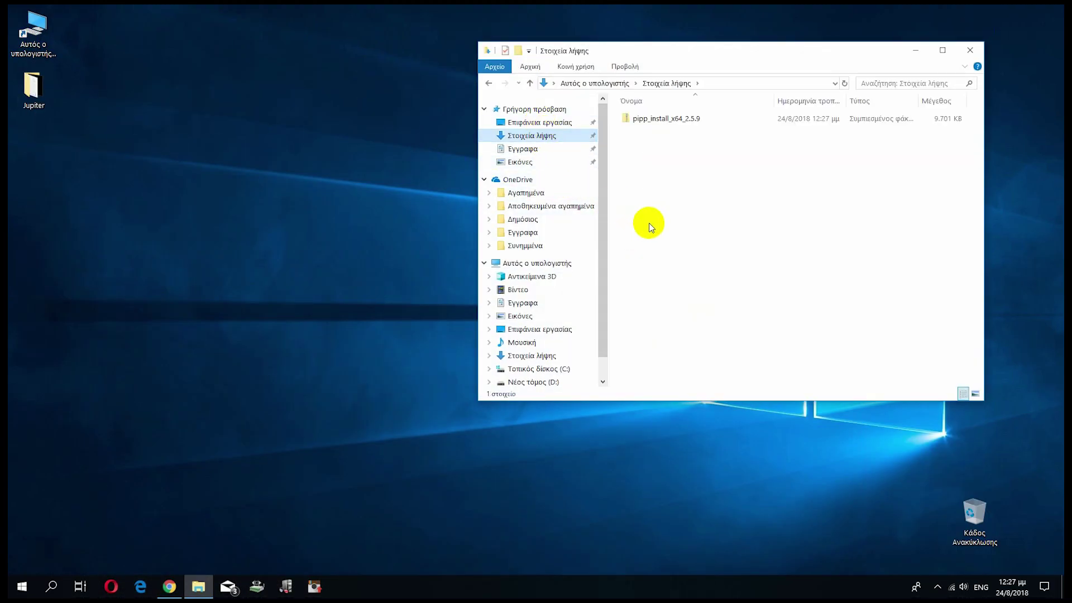
pyautogui.rightClick(680, 122)
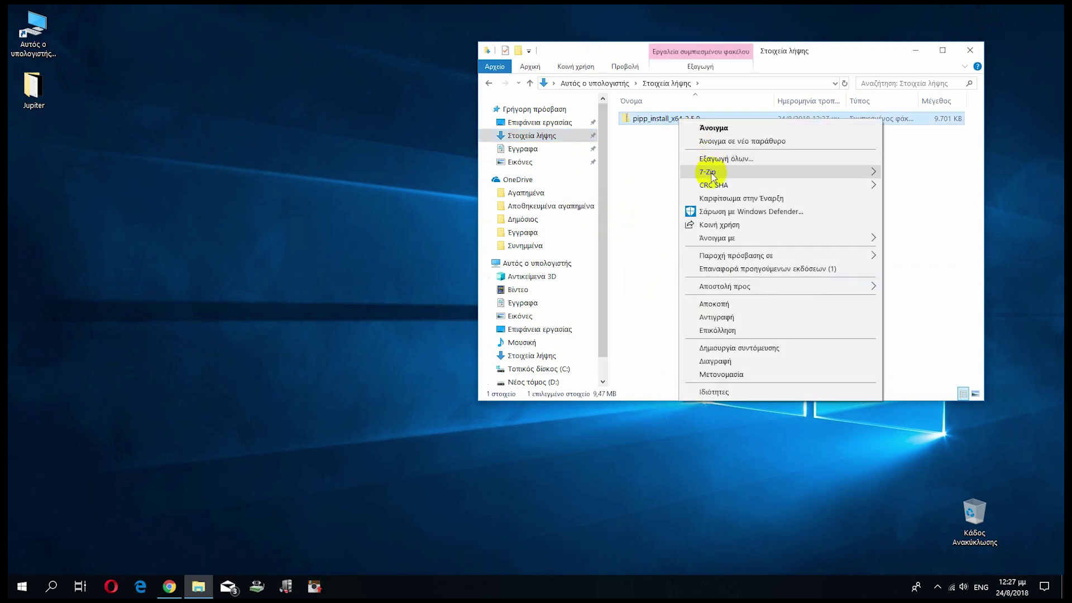
pyautogui.moveTo(709, 176)
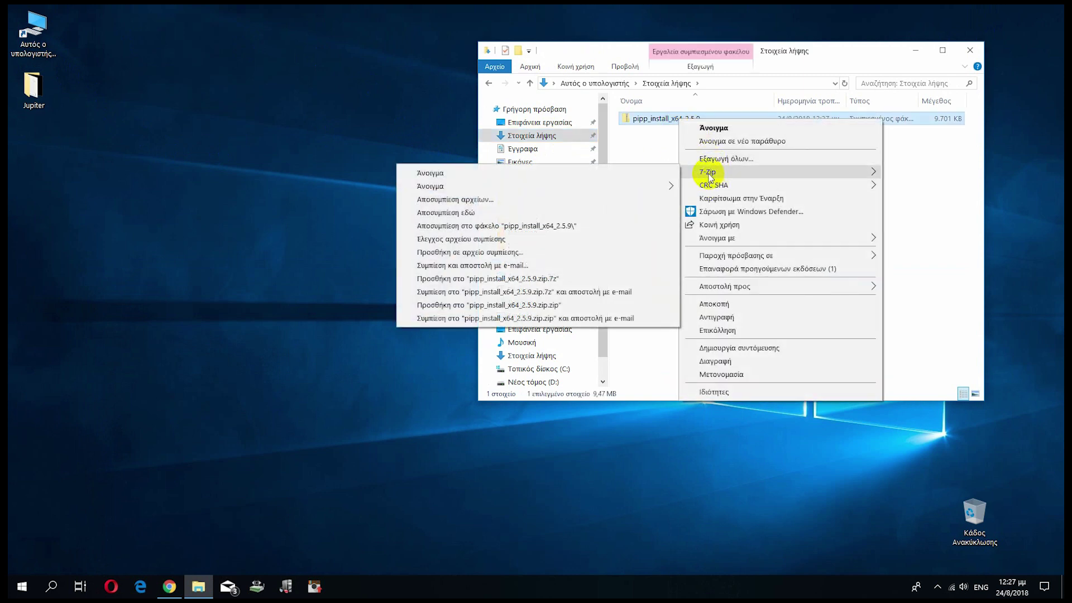
pyautogui.click(559, 214)
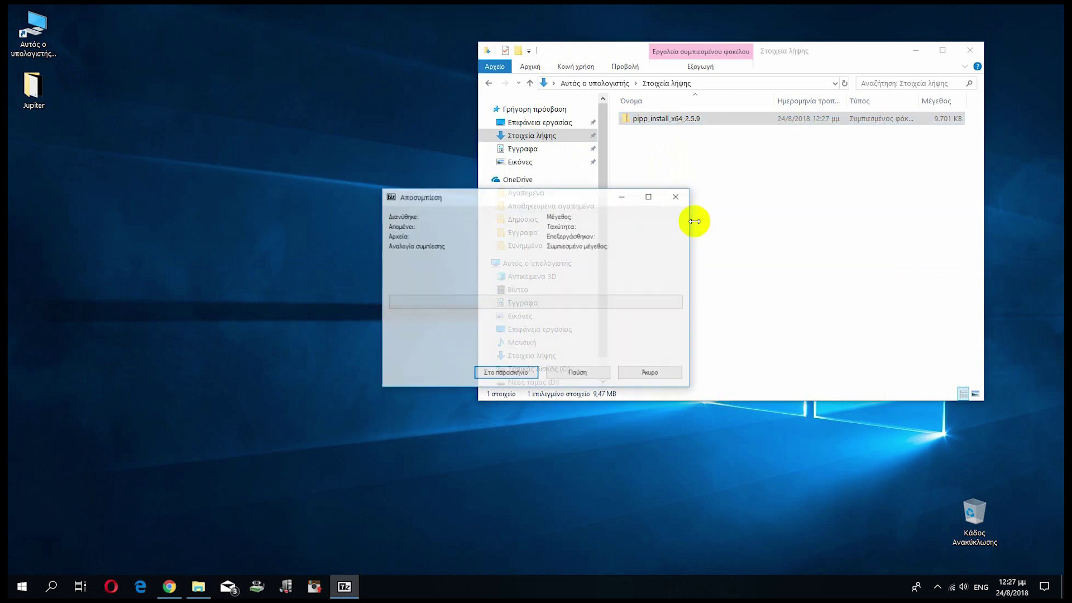
# Install PIPP 2.5.9 into C:\Program Files\PIPP, accepting the license, and briefly launch the program to test it
pyautogui.click(672, 131)
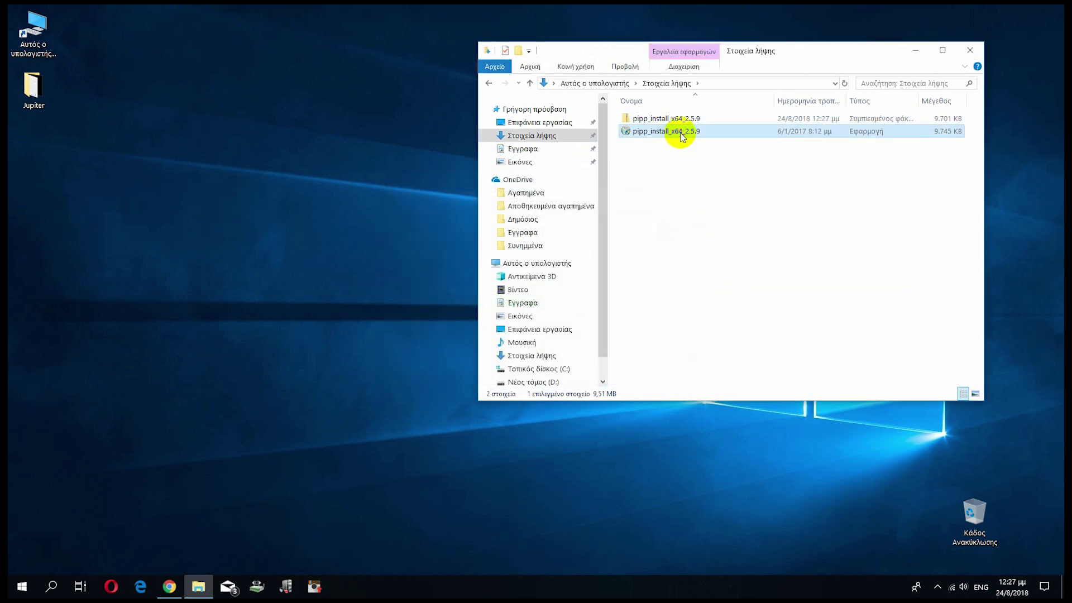
pyautogui.doubleClick(681, 136)
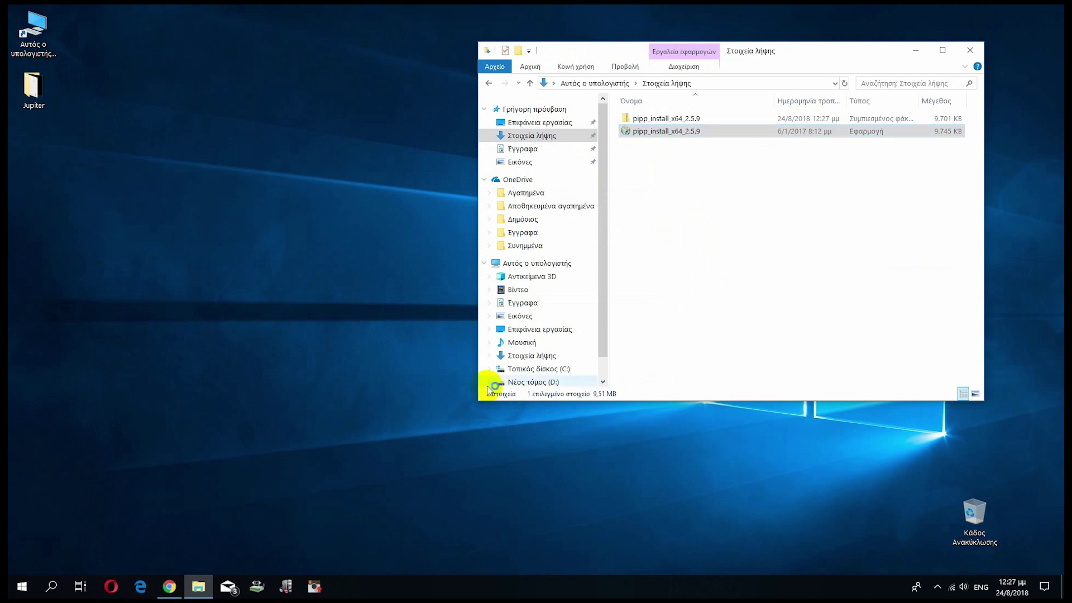
pyautogui.click(608, 395)
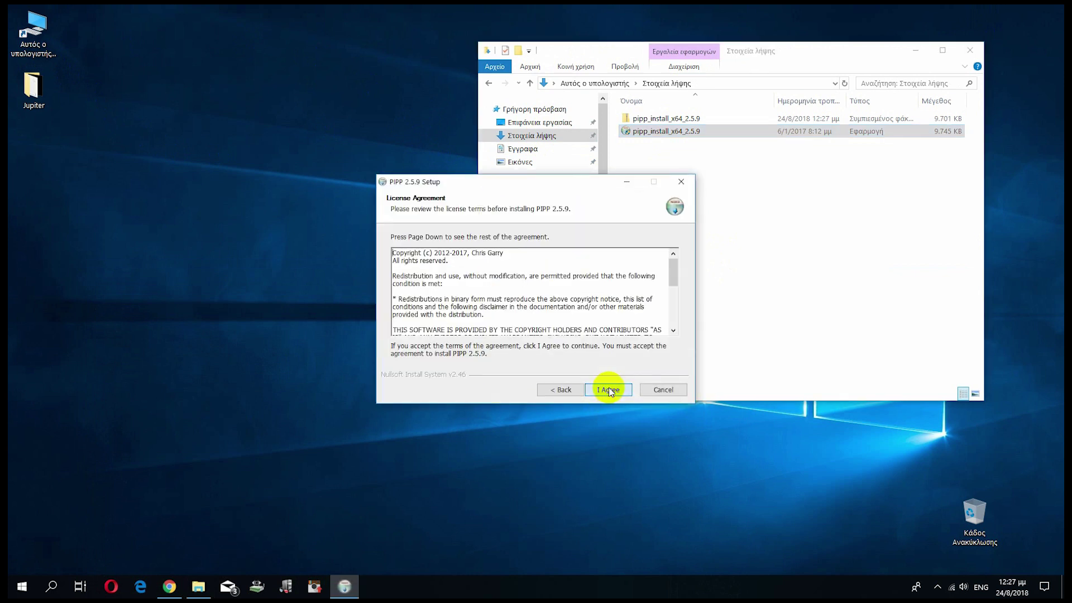
pyautogui.click(610, 390)
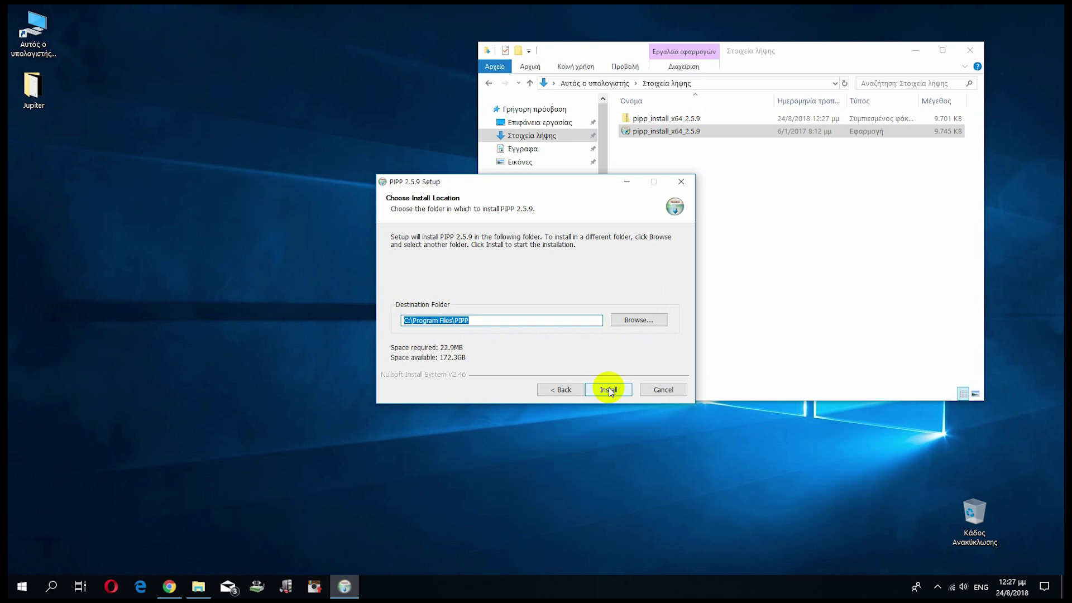
pyautogui.click(609, 389)
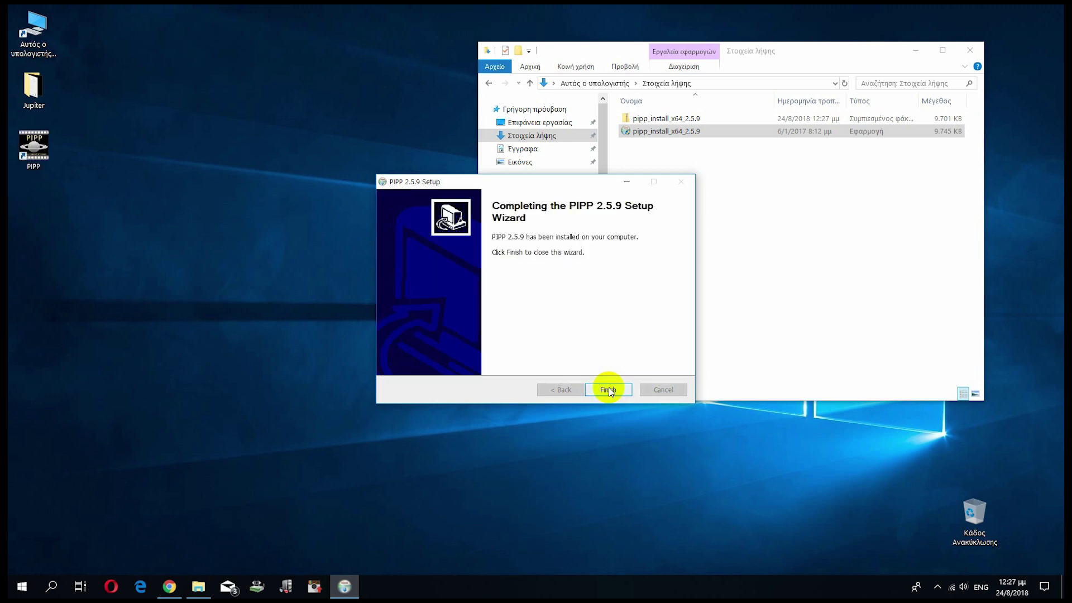
pyautogui.click(610, 391)
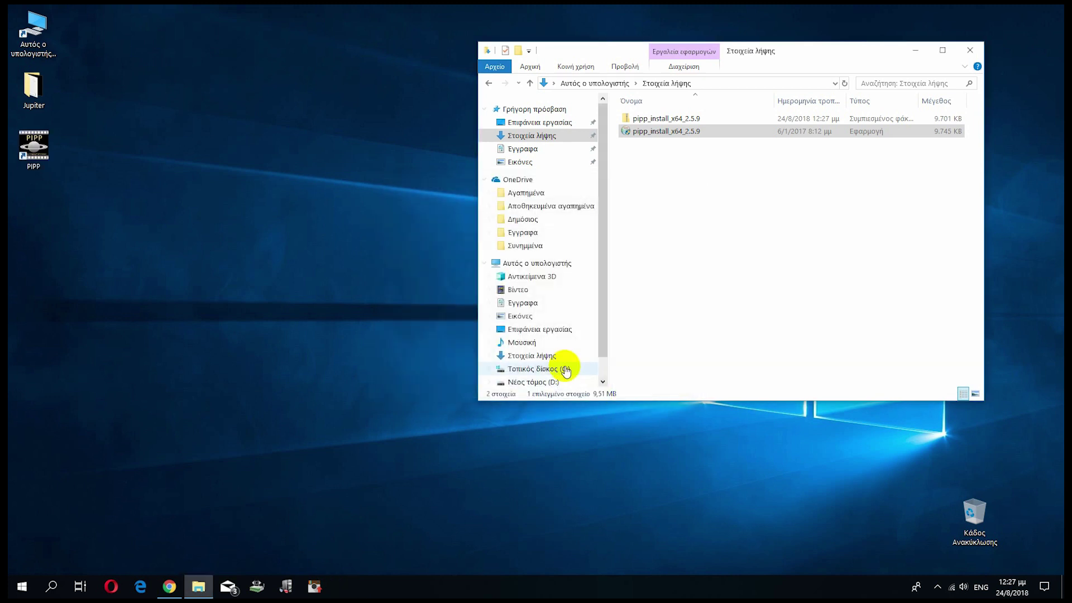
pyautogui.doubleClick(41, 164)
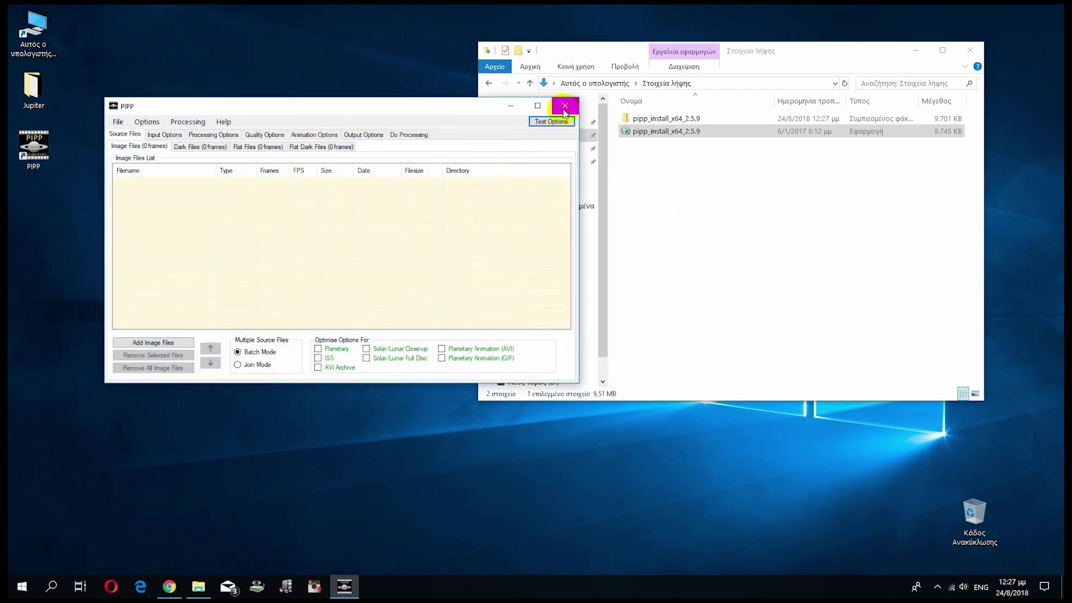
pyautogui.click(565, 106)
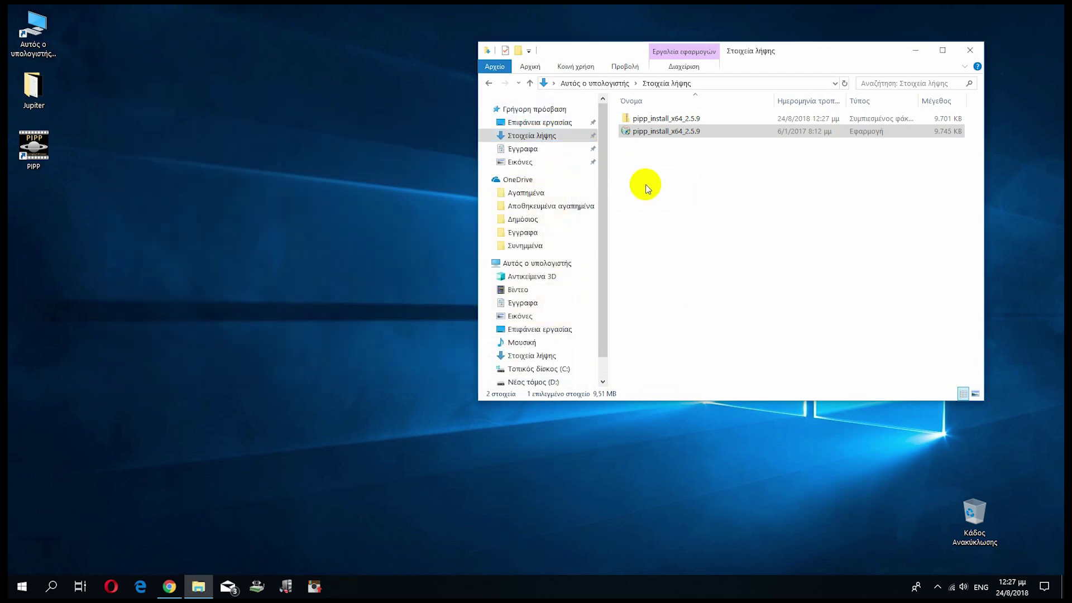
# Delete the PIPP archive and its extracted installer from the Downloads folder
pyautogui.moveTo(642, 161); pyautogui.dragTo(667, 125)
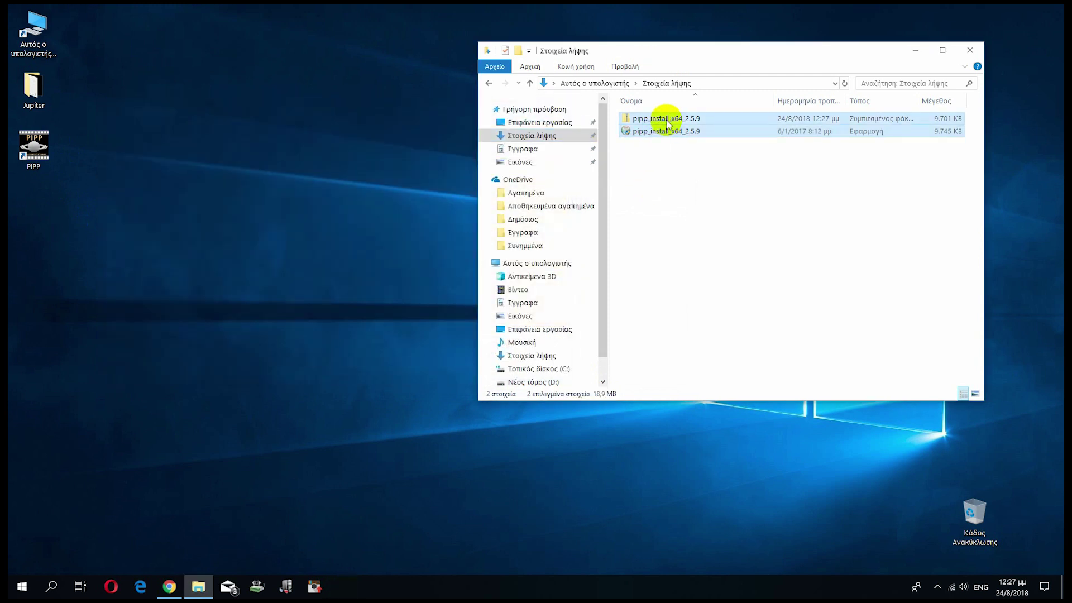
pyautogui.rightClick(667, 126)
pyautogui.click(690, 321)
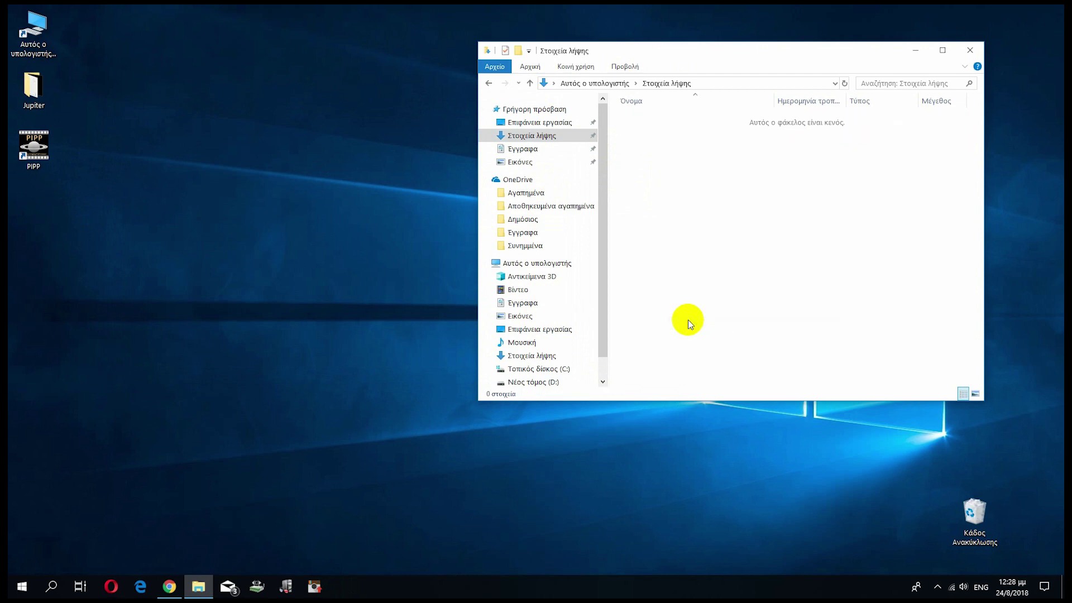
# Close the PIPP page in the browser and open the RegiStax site's download page from the registax search results
pyautogui.click(167, 587)
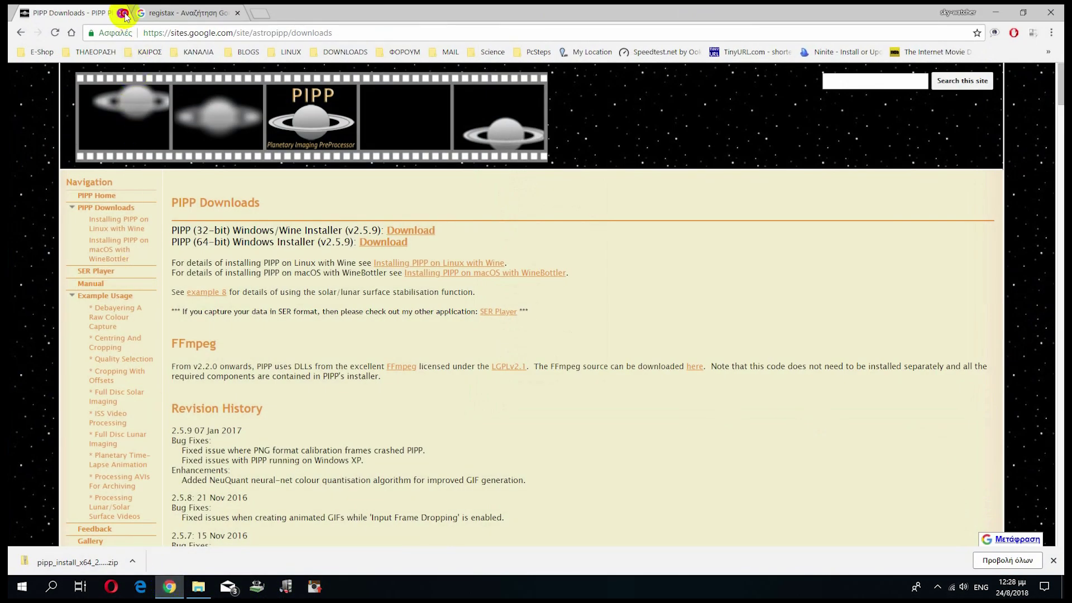
pyautogui.click(123, 13)
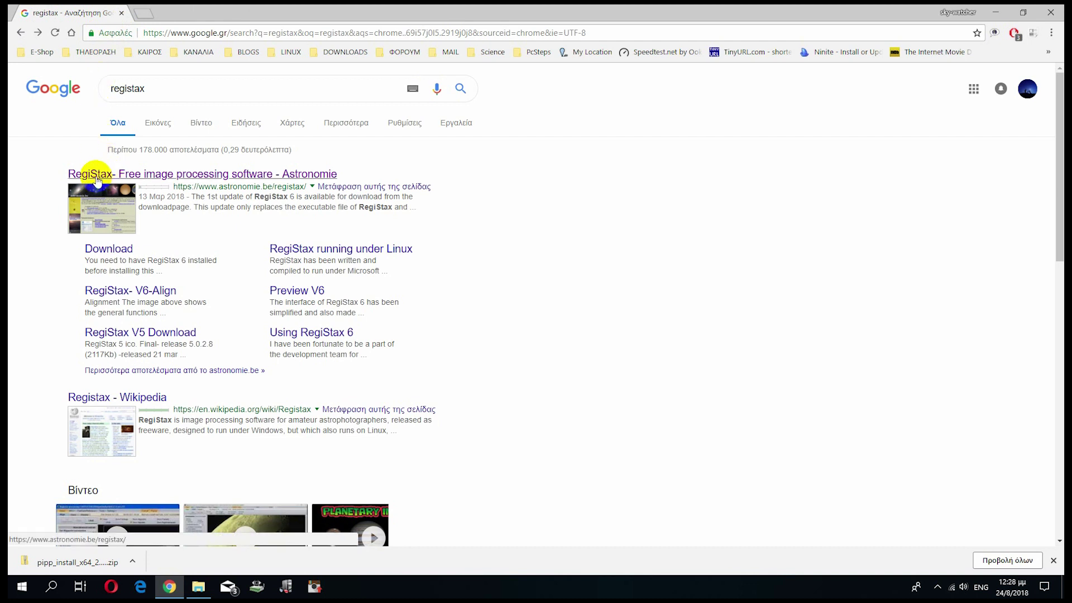
pyautogui.click(154, 178)
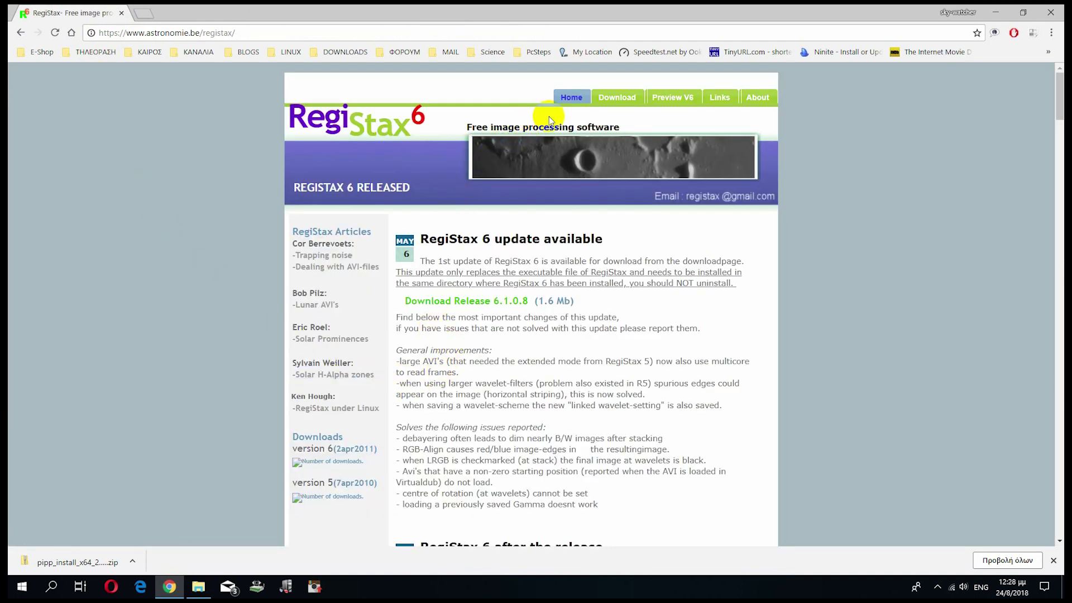
pyautogui.click(616, 98)
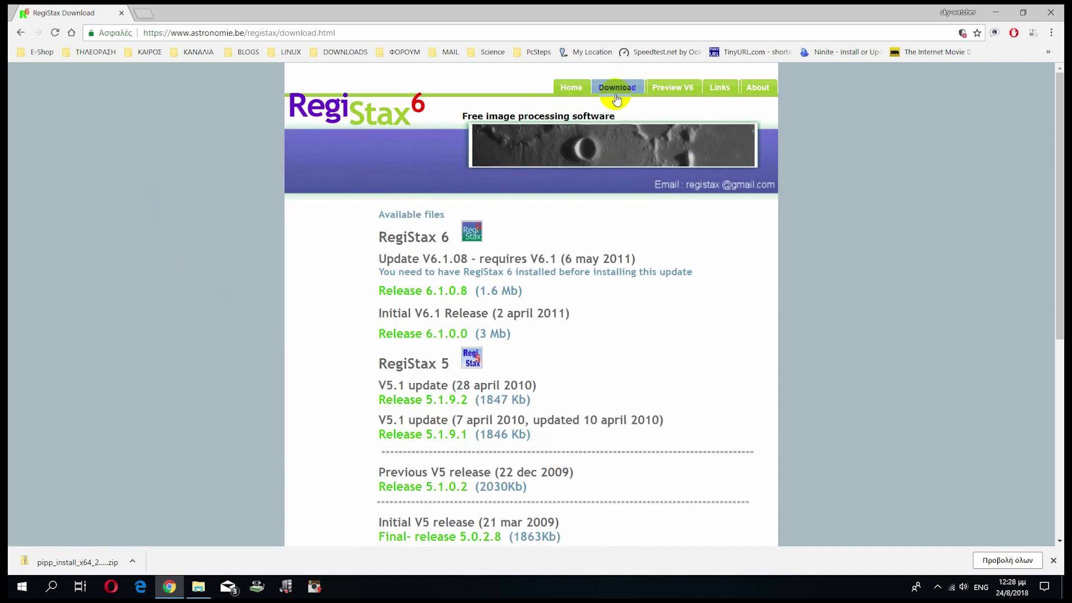
# Download RegiStax Release 6.1.0.0 and the Release 6.1.0.8 update
pyautogui.moveTo(380, 270); pyautogui.dragTo(696, 271)
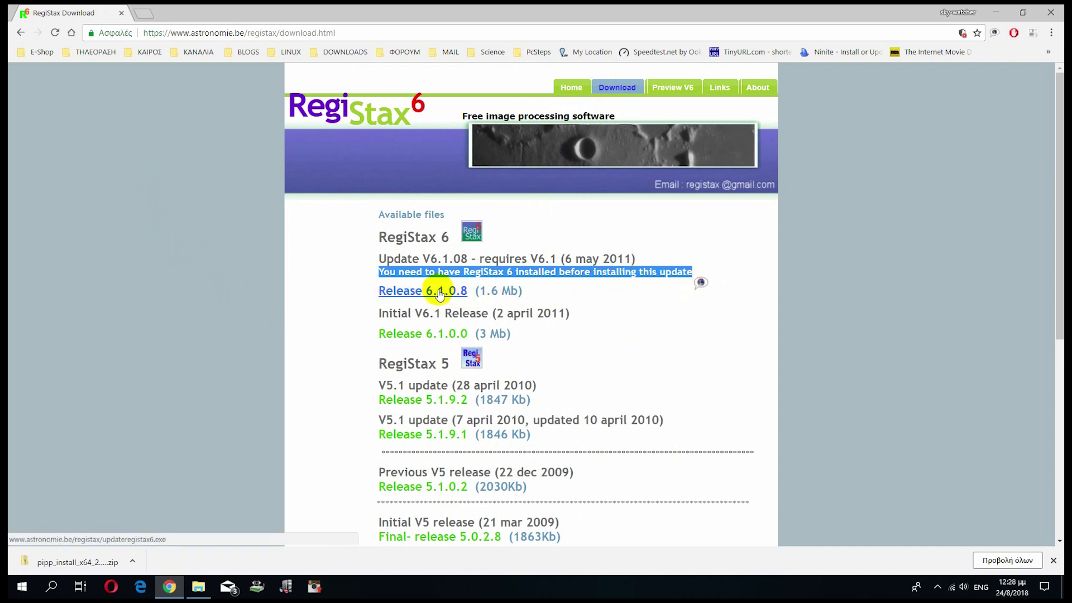
pyautogui.click(342, 283)
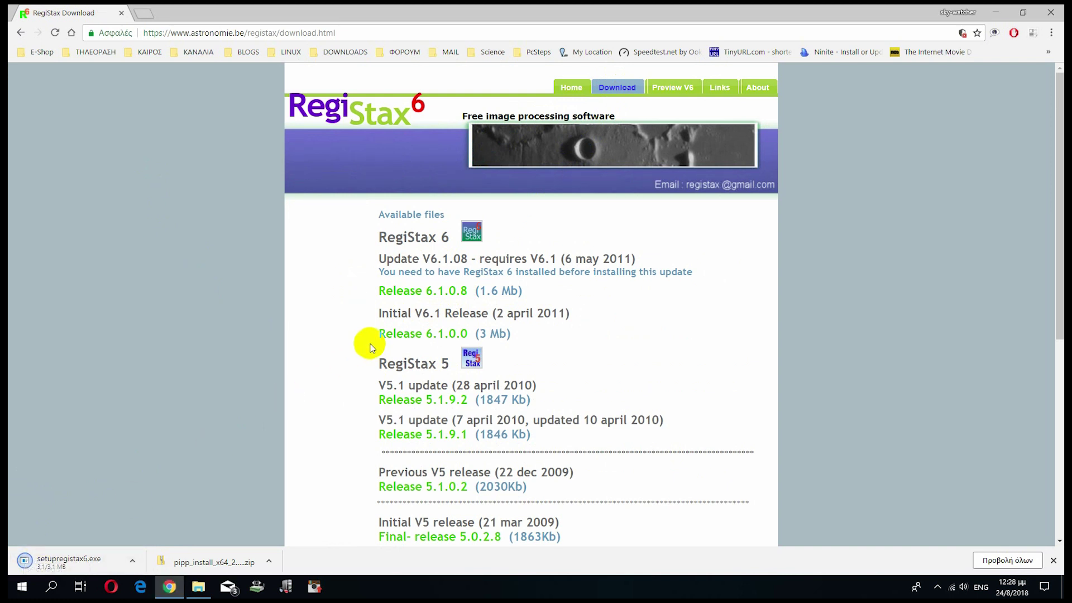
pyautogui.click(413, 293)
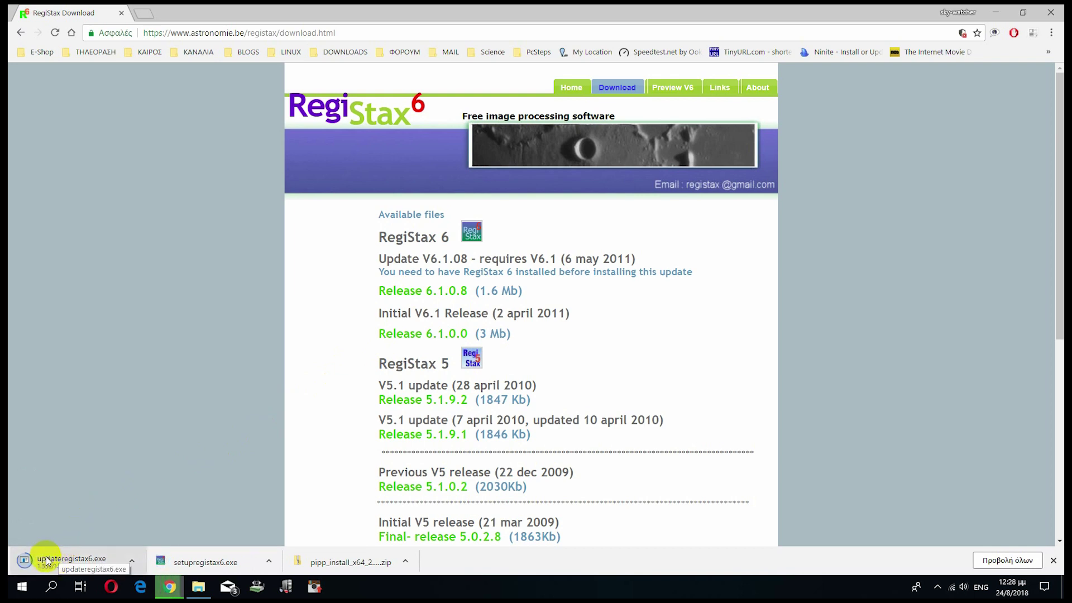
# Return to the Downloads folder and run the setupregistax6 installer
pyautogui.click(165, 589)
pyautogui.click(682, 118)
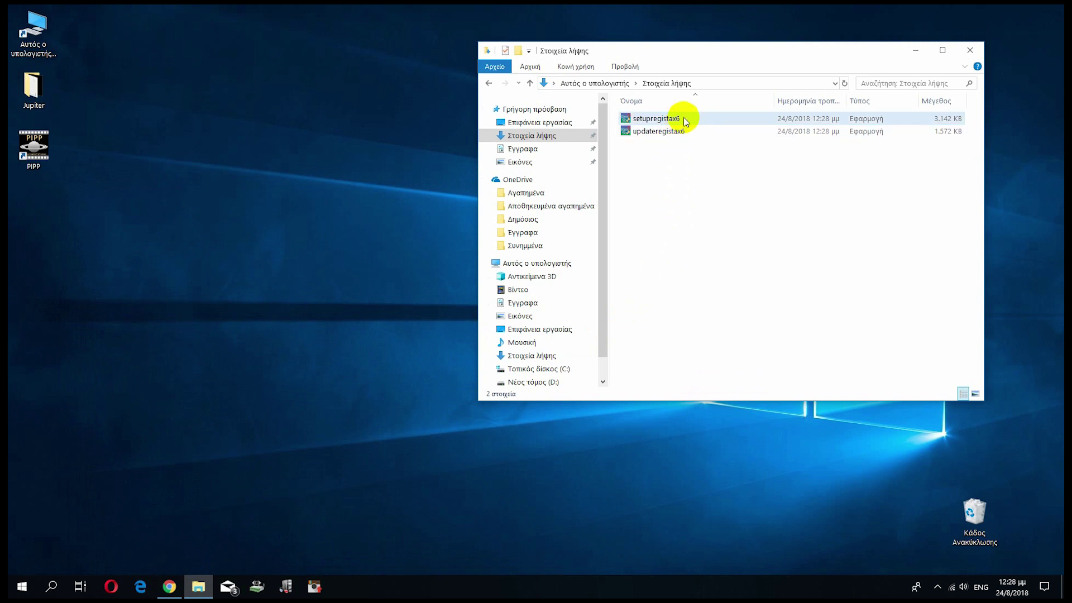
pyautogui.click(656, 134)
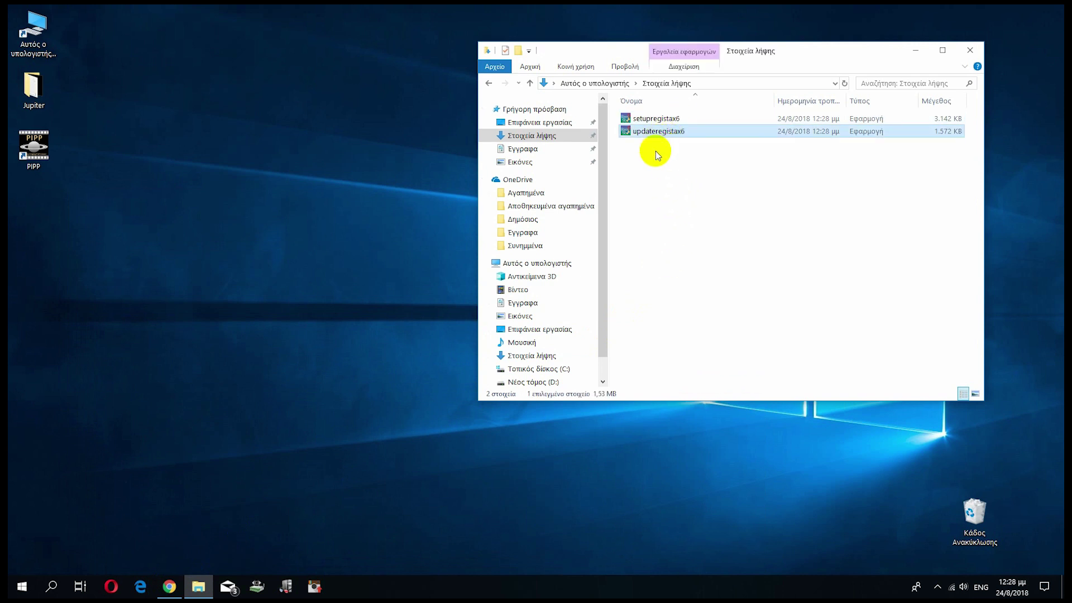
pyautogui.click(656, 147)
pyautogui.click(659, 120)
pyautogui.doubleClick(658, 120)
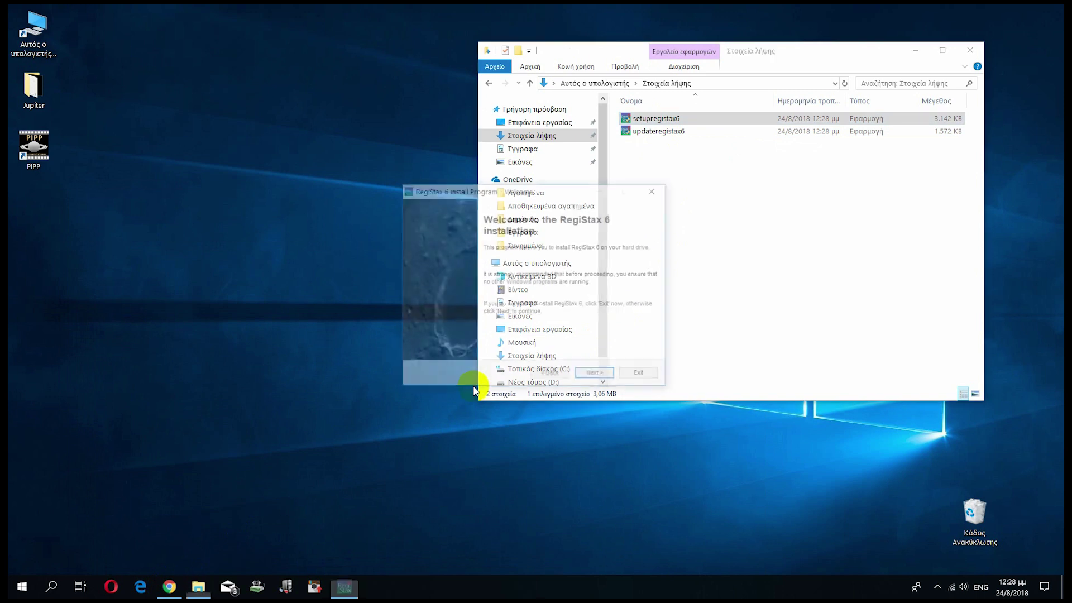
# Accept the license and install RegiStax 6 into C:\Program Files (x86)\RegiStax 6 without launching it at the end
pyautogui.click(595, 376)
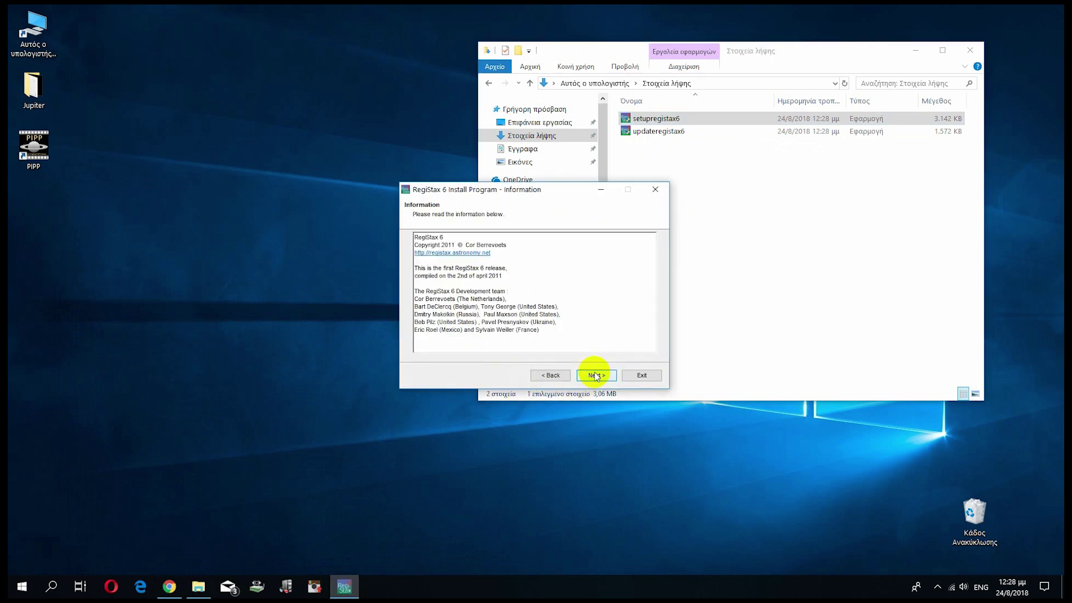
pyautogui.click(596, 376)
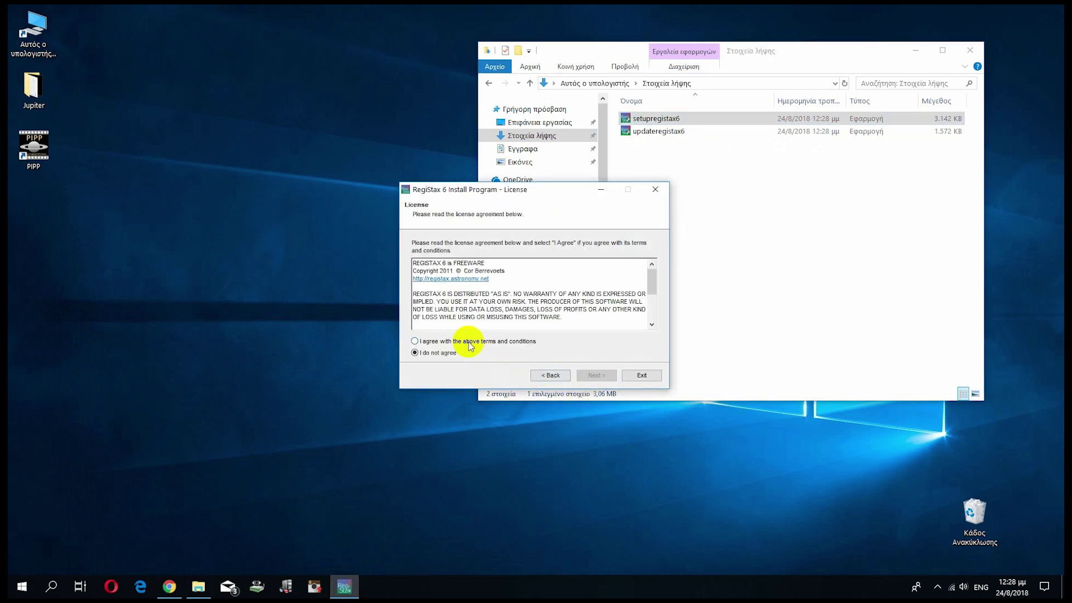
pyautogui.click(591, 376)
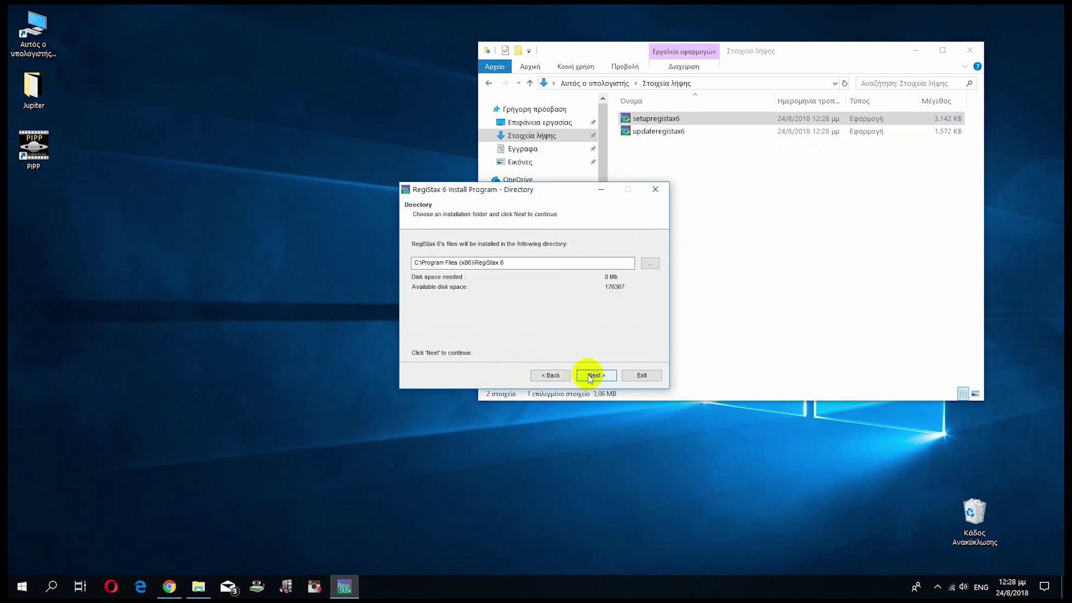
pyautogui.click(590, 378)
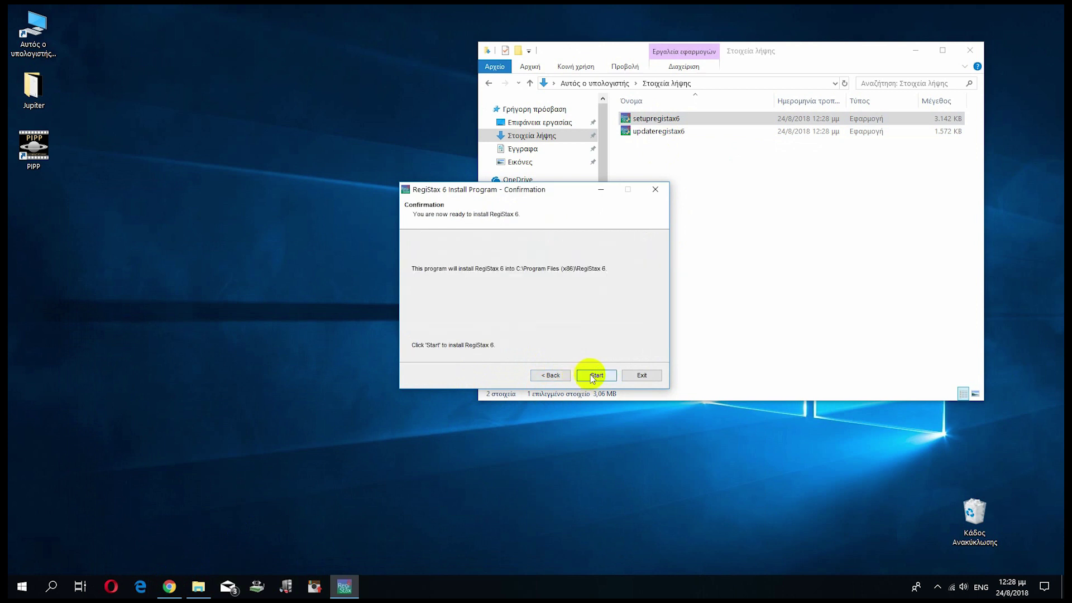
pyautogui.click(593, 378)
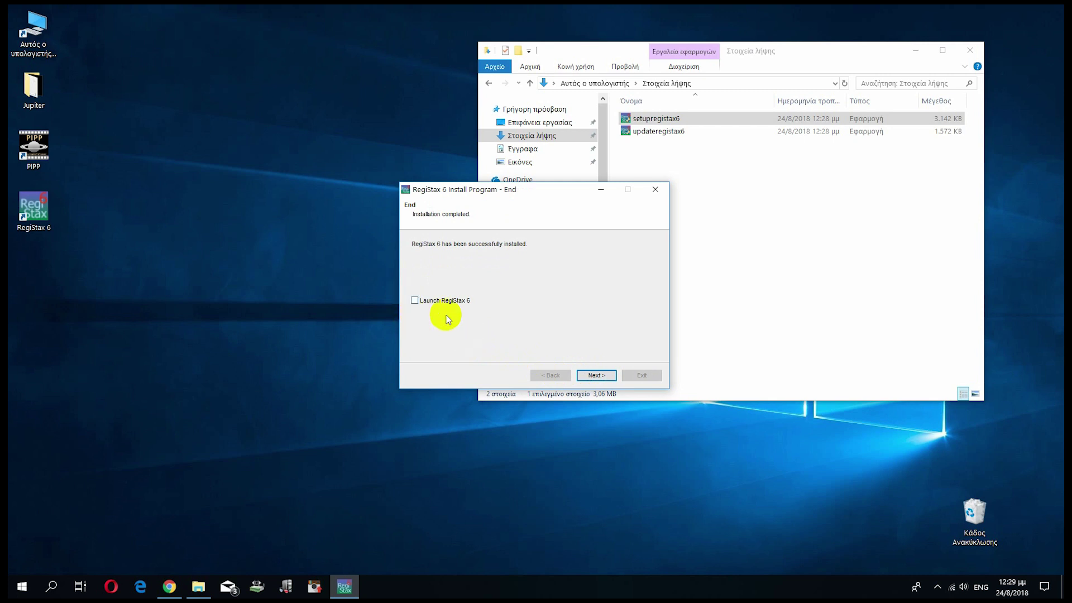
pyautogui.click(591, 377)
pyautogui.click(640, 375)
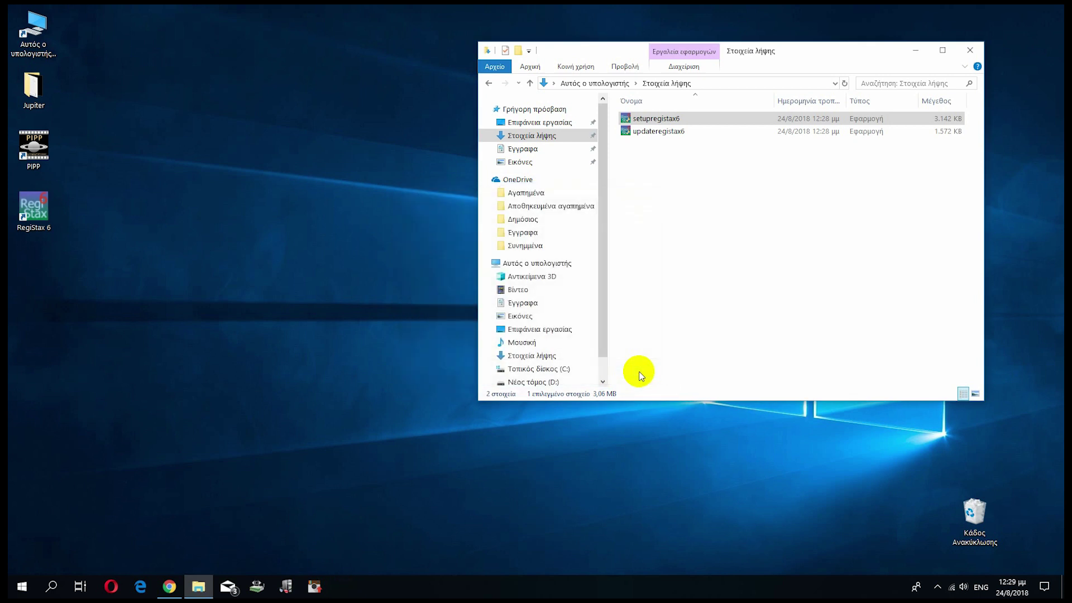
# Run updateregistax6, accept the license, install the RegiStax 6.1.0.8 update into C:\Program Files (x86)\RegiStax 6, and close RegiStax
pyautogui.click(669, 134)
pyautogui.doubleClick(676, 133)
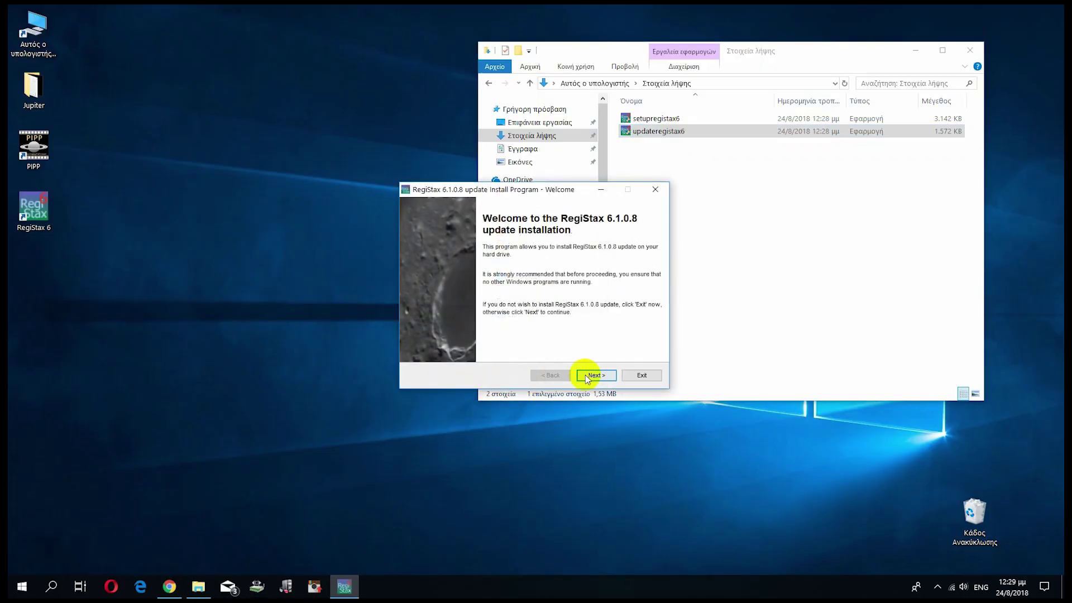
pyautogui.click(595, 376)
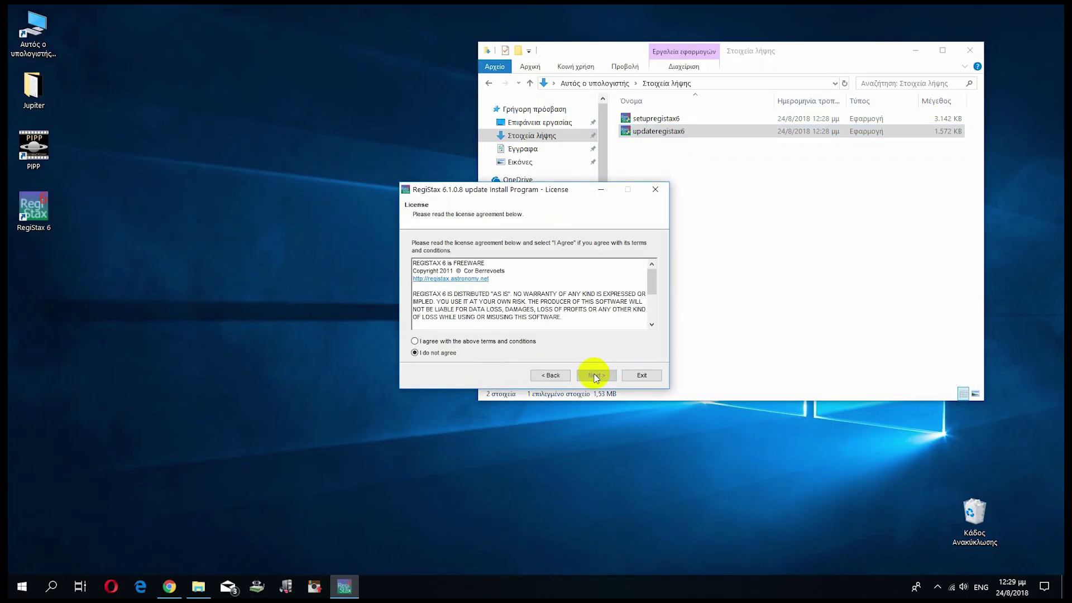
pyautogui.click(486, 342)
pyautogui.click(596, 376)
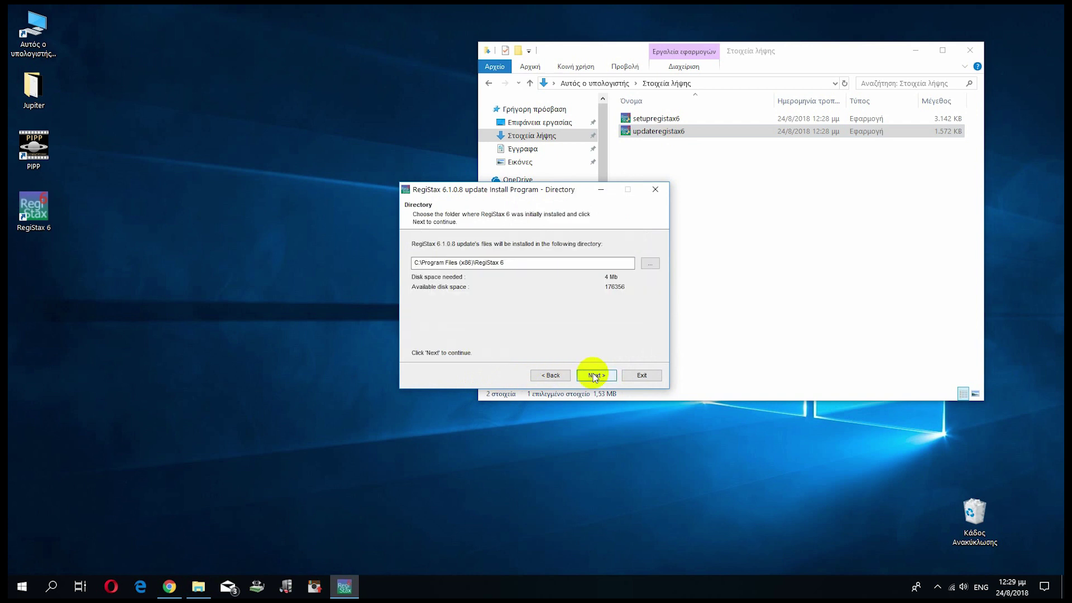
pyautogui.click(595, 376)
pyautogui.click(595, 377)
pyautogui.click(595, 377)
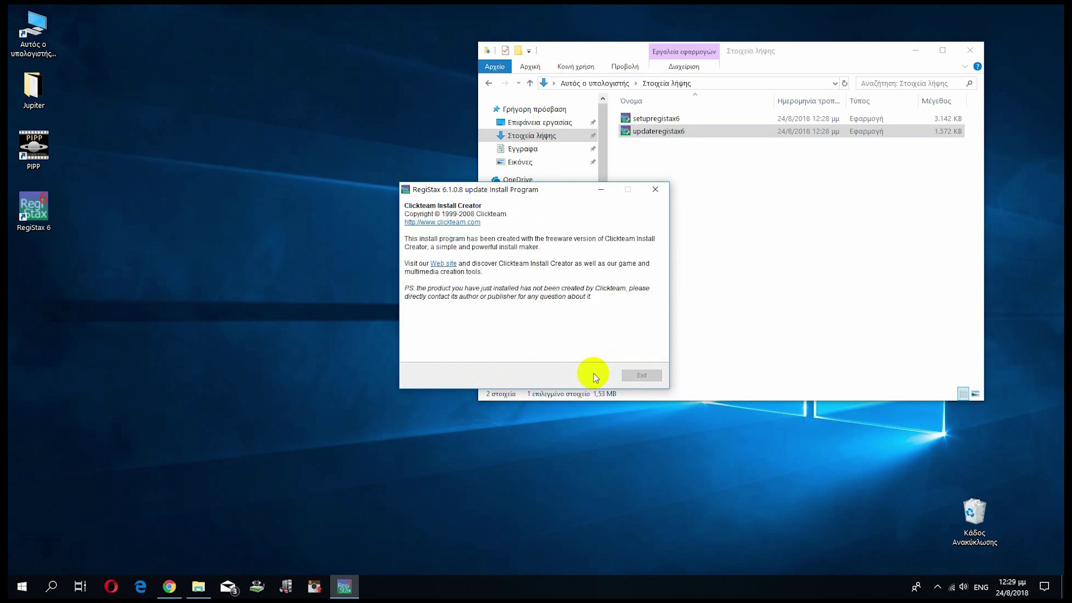
pyautogui.click(642, 376)
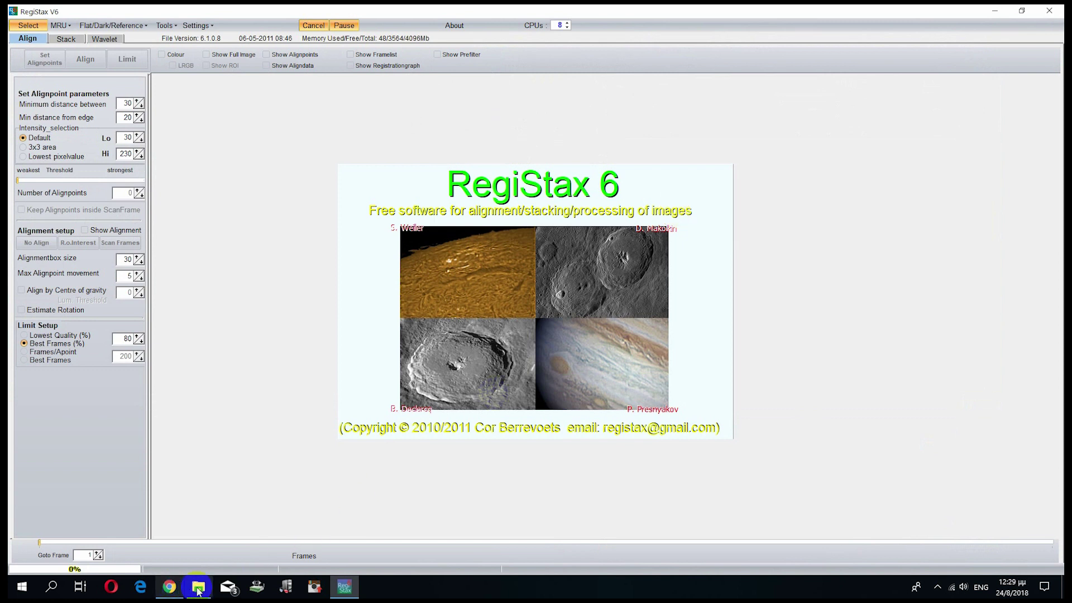
pyautogui.click(1048, 11)
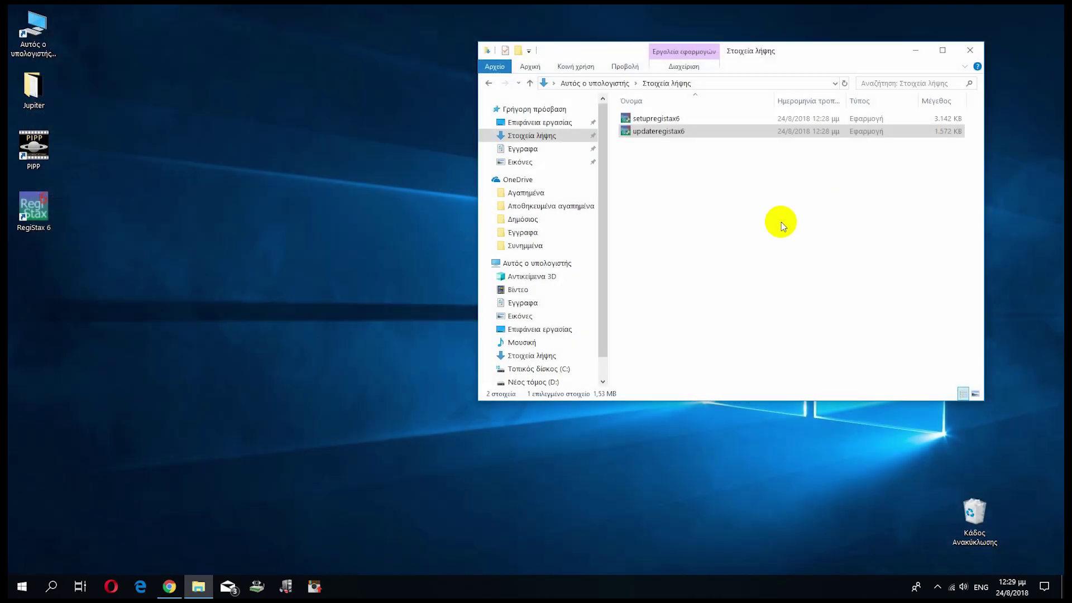
# Delete the setupregistax6 and updateregistax6 installers from the Downloads folder and close the folder window
pyautogui.moveTo(669, 169); pyautogui.dragTo(687, 120)
pyautogui.rightClick(687, 121)
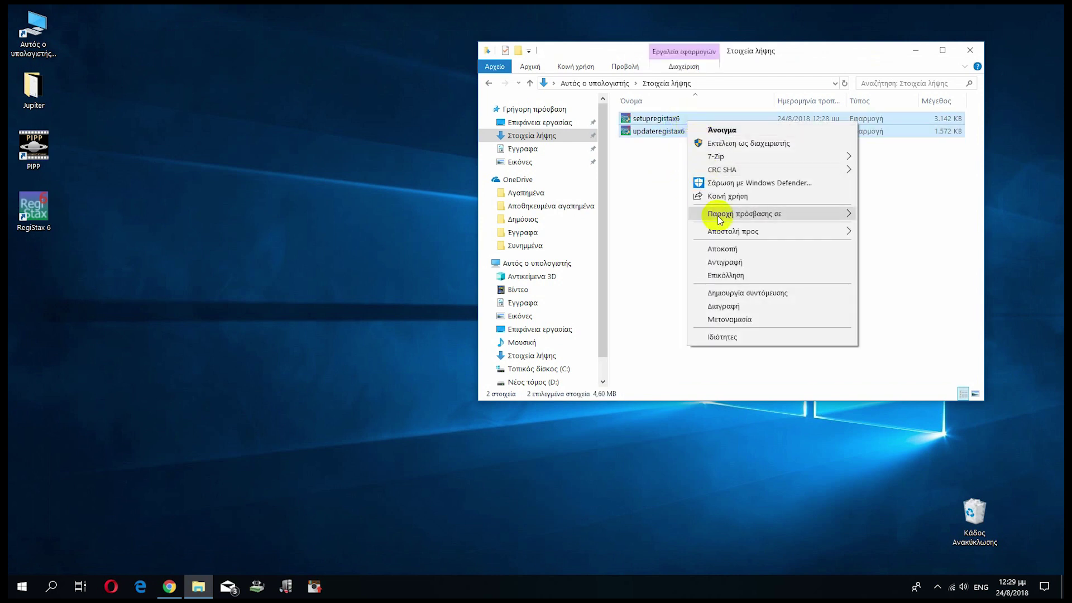
pyautogui.click(752, 309)
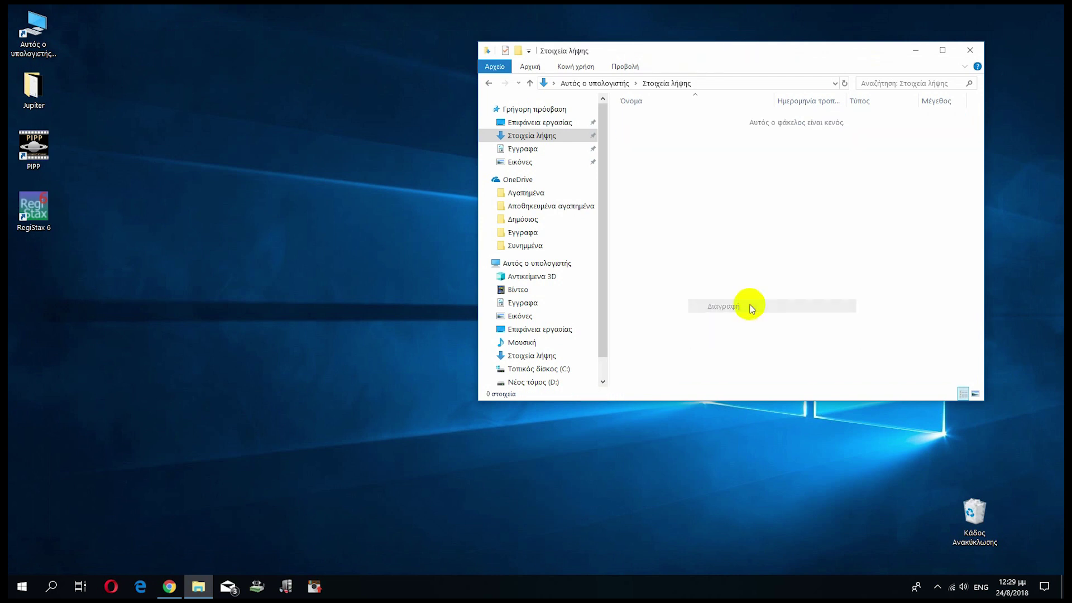
pyautogui.click(970, 51)
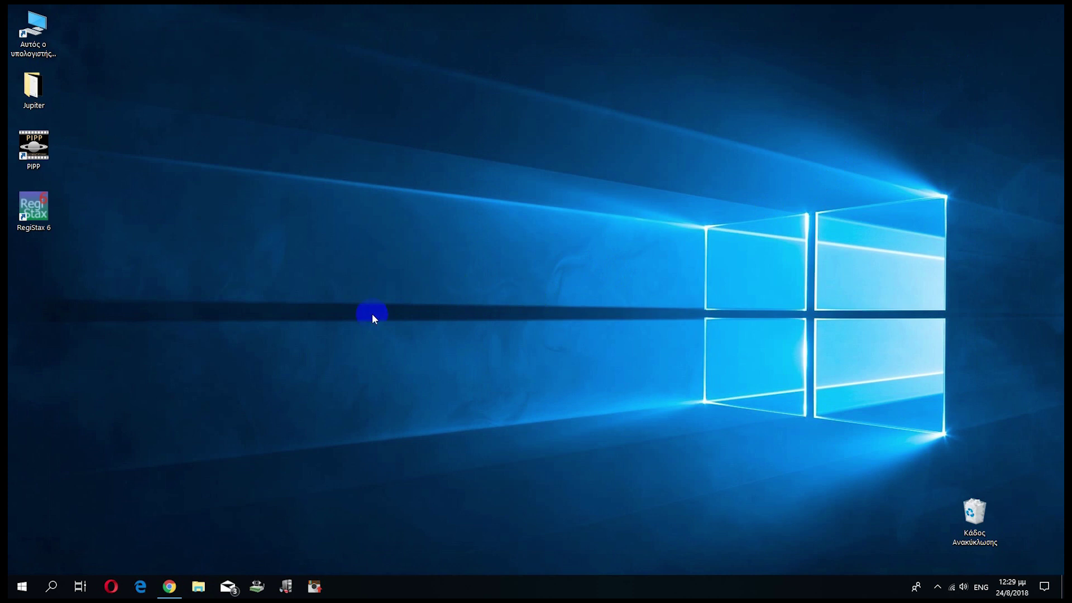
# Open the Jupiter folder on the desktop, play the 20_42_05 video to review it, and close the player
pyautogui.doubleClick(32, 86)
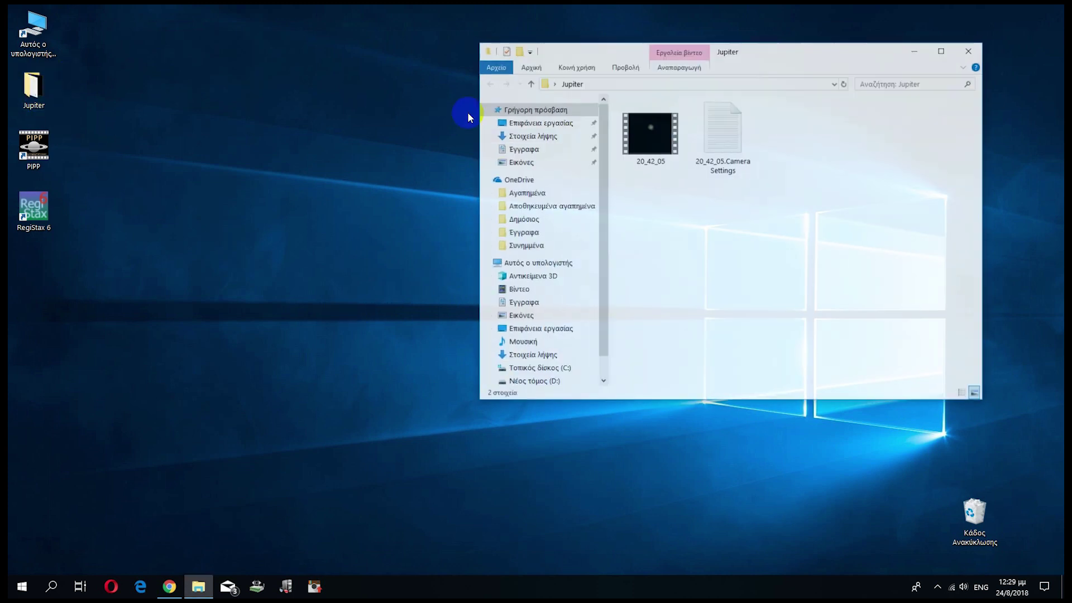
pyautogui.click(647, 142)
pyautogui.doubleClick(646, 142)
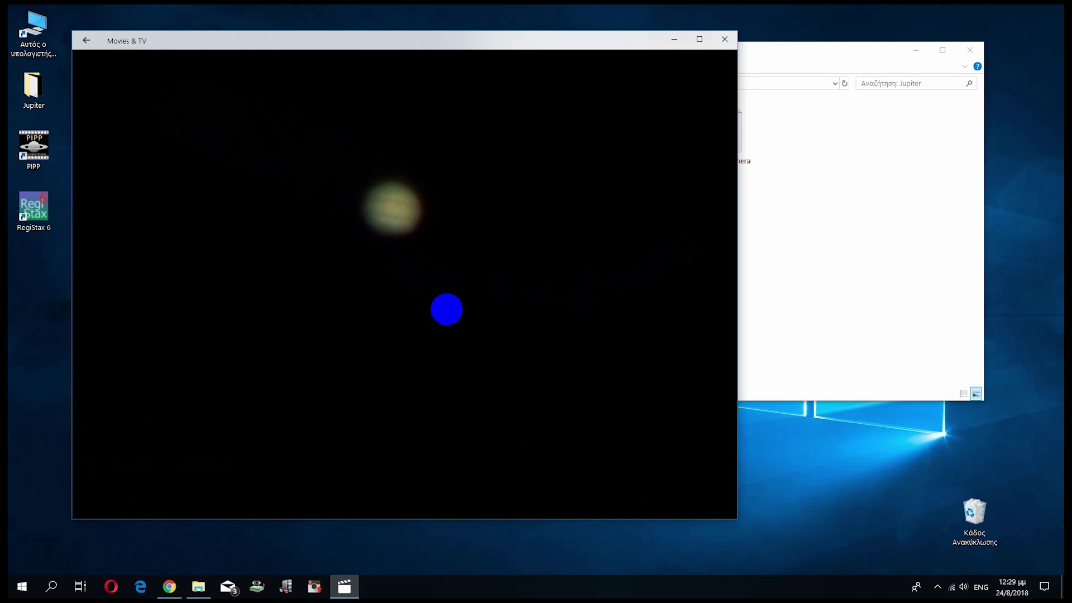
pyautogui.moveTo(534, 214)
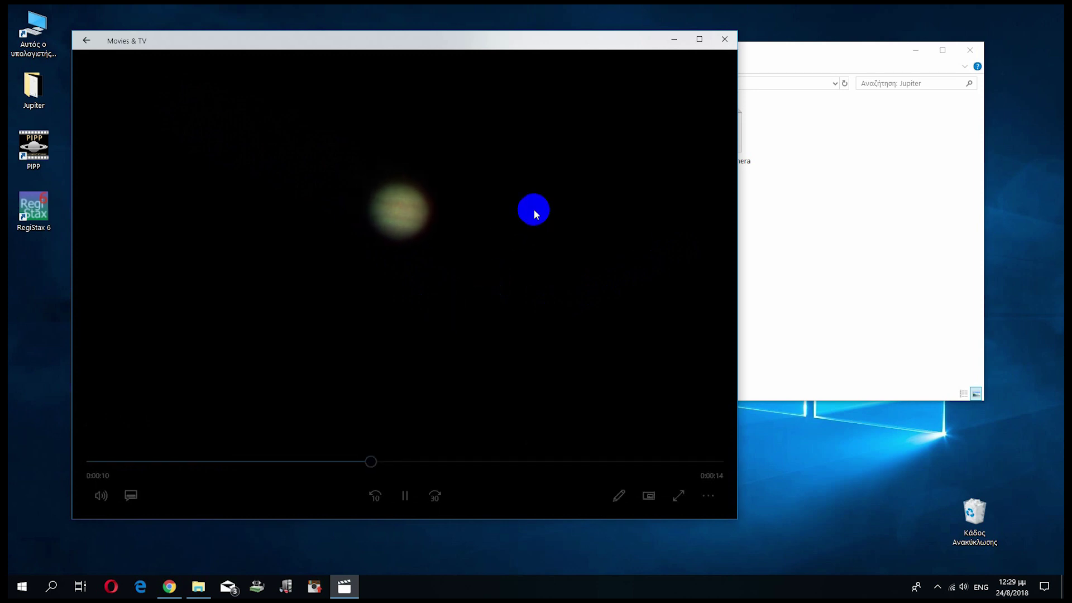
pyautogui.click(722, 41)
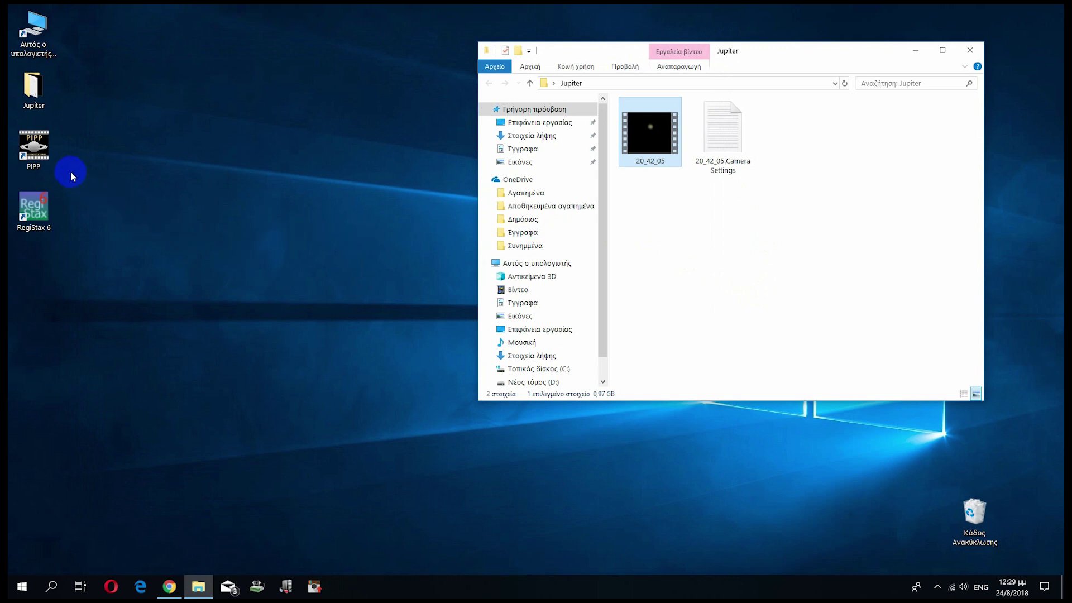
# Launch PIPP, add the 20_42_05 video from the Jupiter folder as a source file, and close the preview window
pyautogui.doubleClick(45, 152)
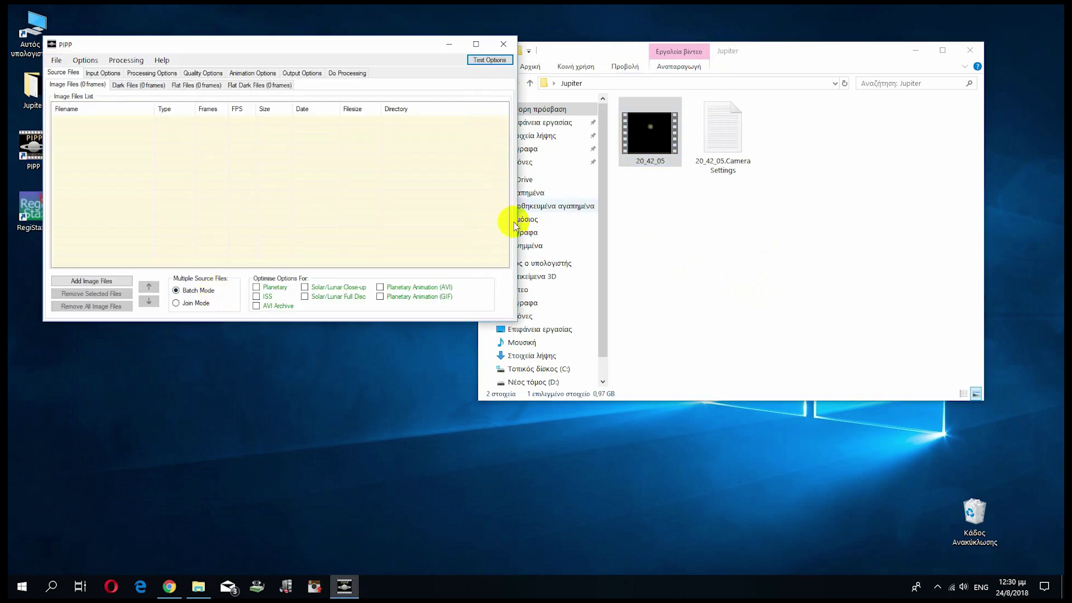
pyautogui.moveTo(753, 53); pyautogui.dragTo(827, 49)
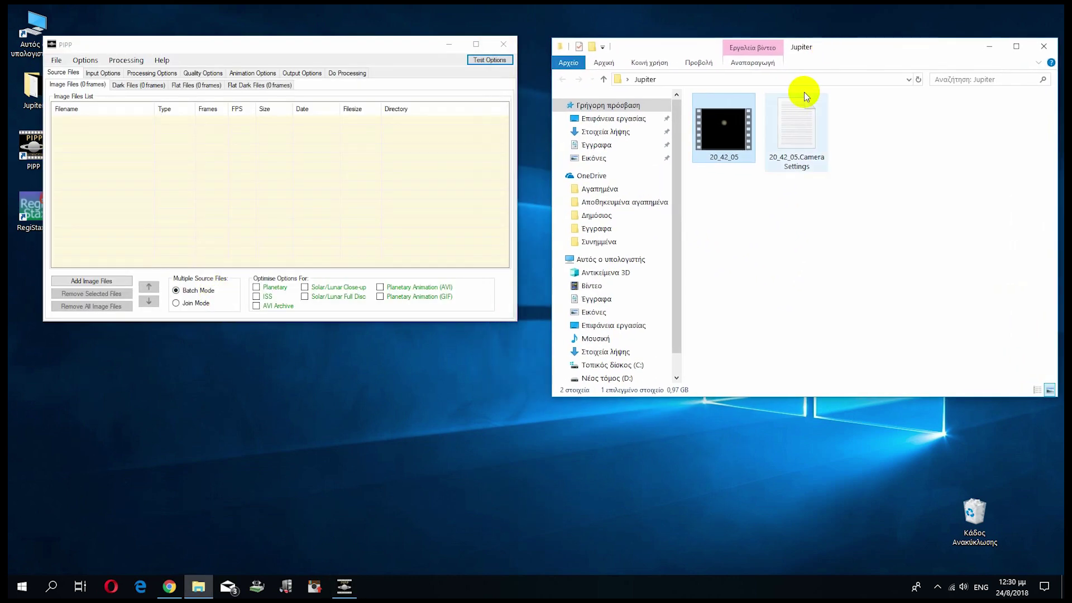
pyautogui.moveTo(723, 118); pyautogui.dragTo(285, 185)
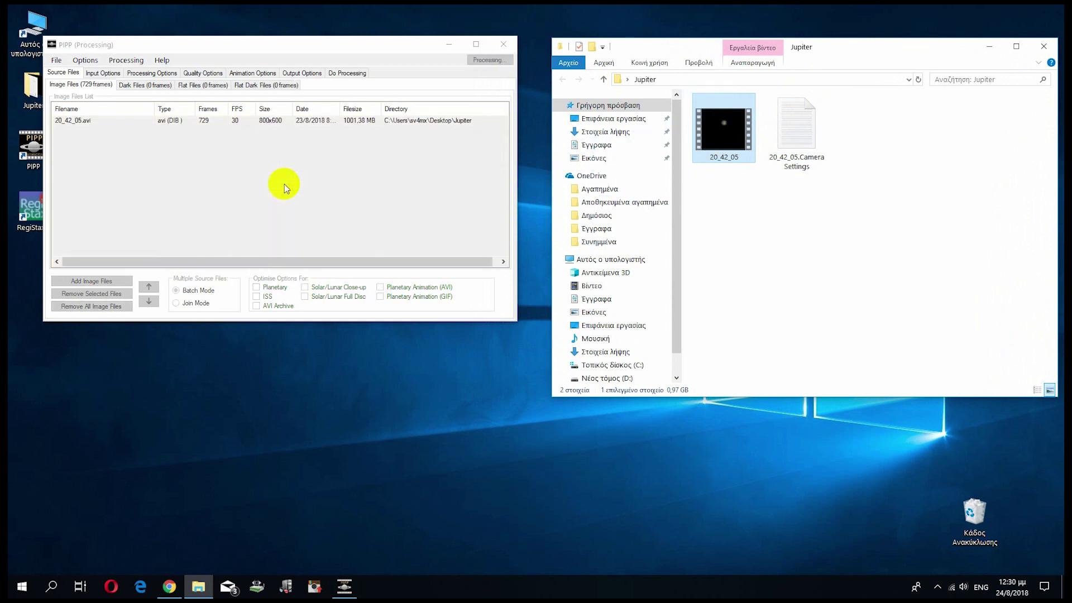
pyautogui.doubleClick(287, 185)
pyautogui.click(347, 62)
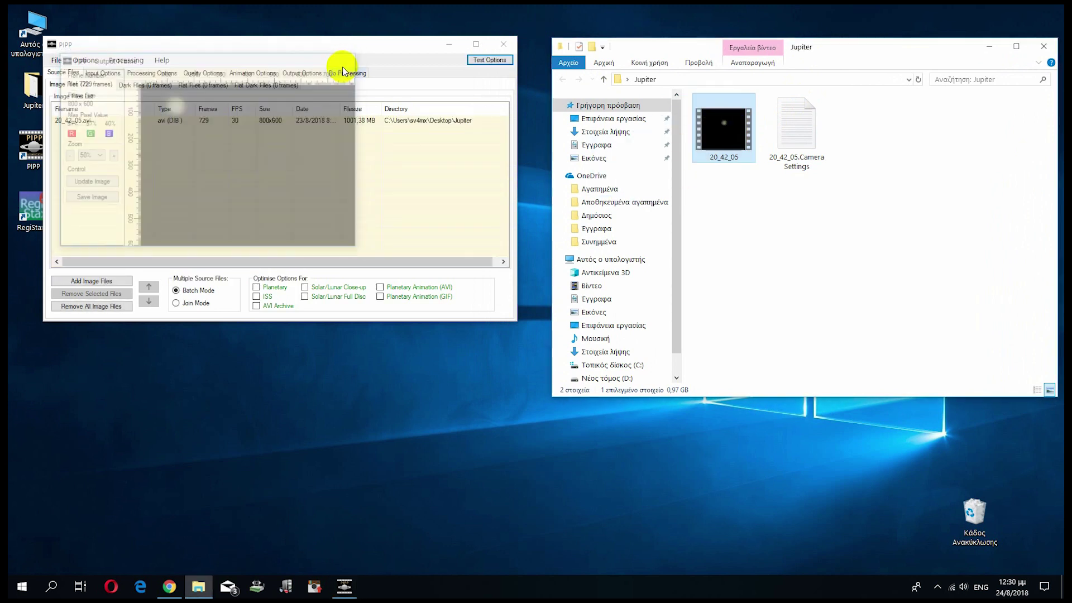
# Optimise the options for Planetary, replacing the automatic object detection threshold with 60 and disabling cropping
pyautogui.click(256, 288)
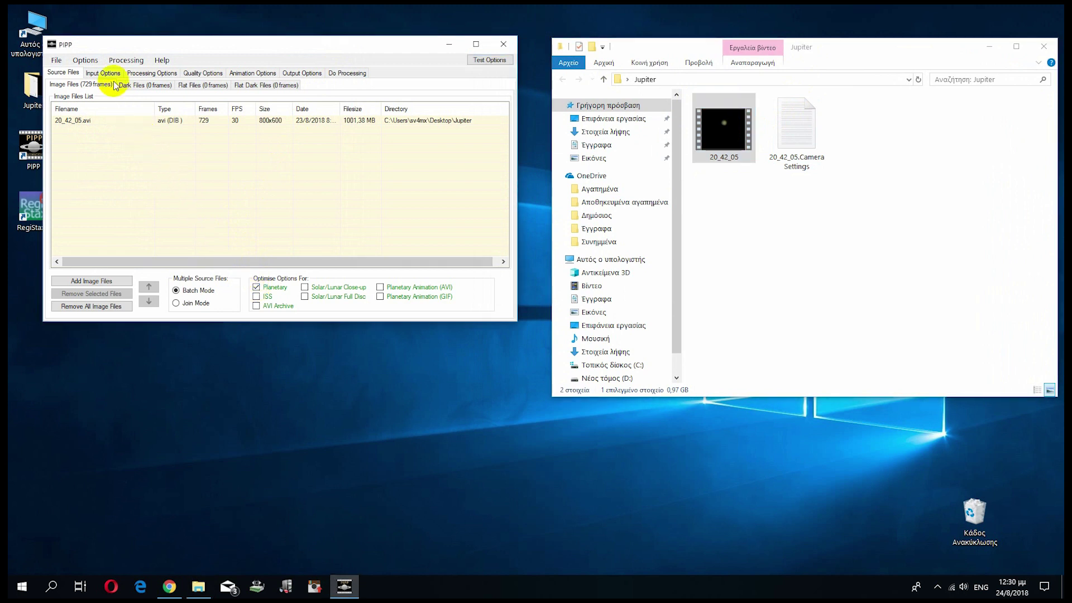
pyautogui.click(146, 72)
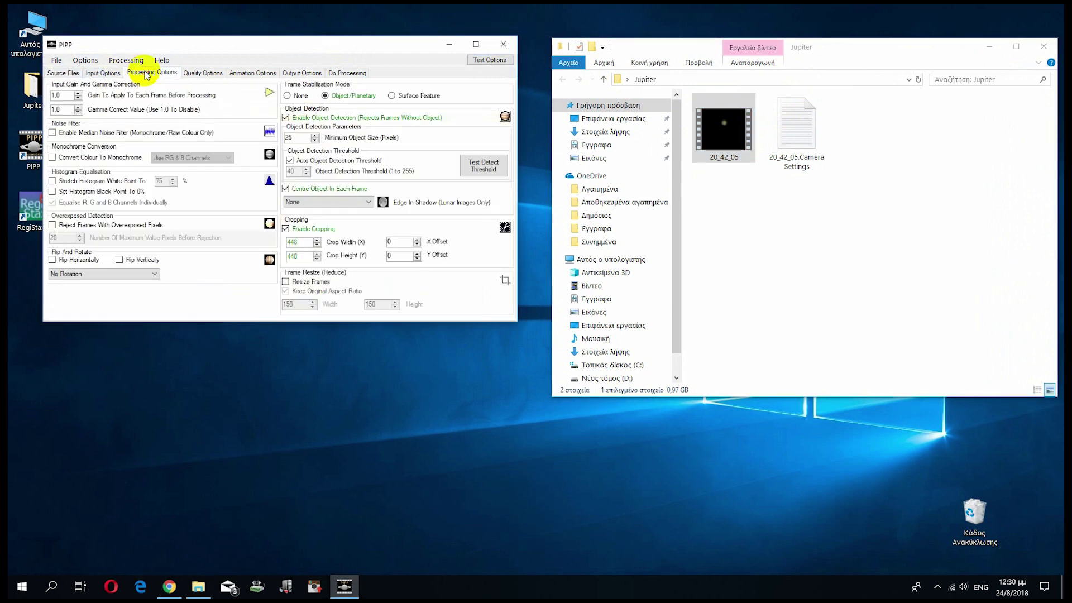
pyautogui.click(289, 161)
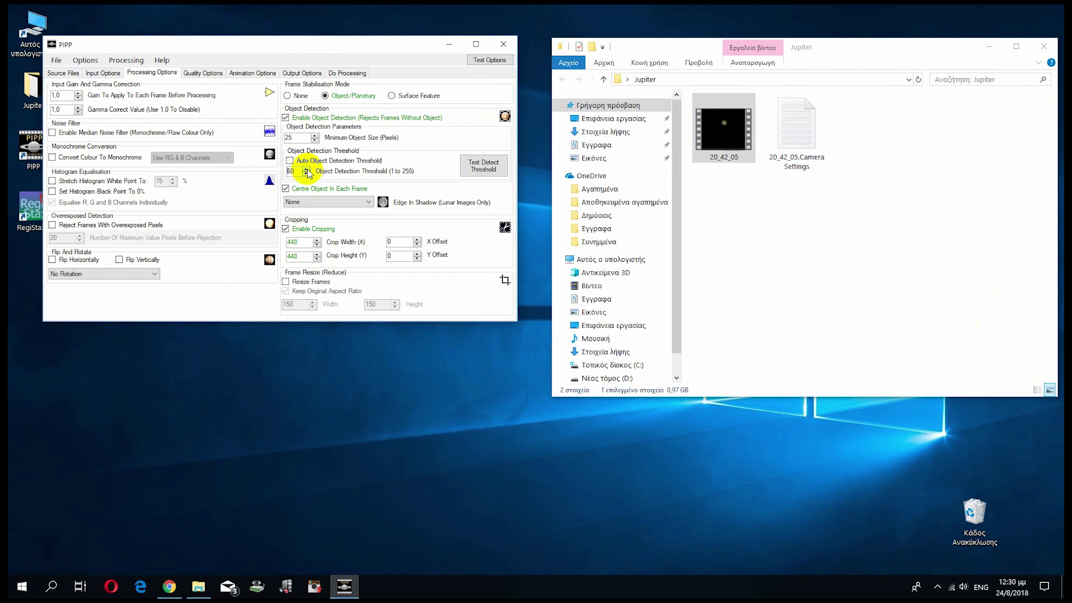
pyautogui.click(285, 229)
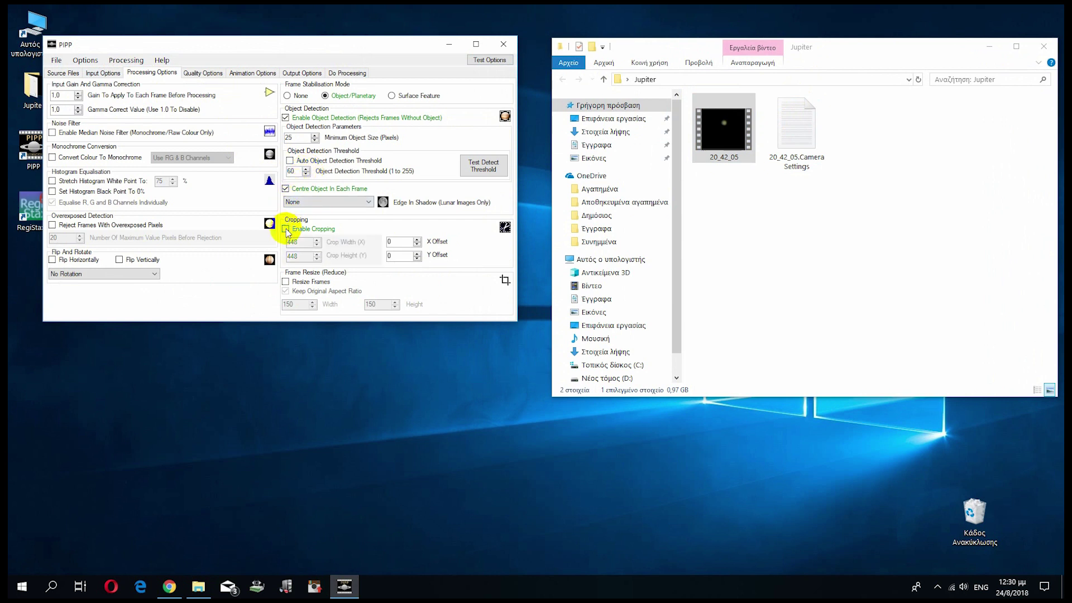
# Enable quality estimation with the default PIPP algorithm and check the AVI output format in the output options
pyautogui.click(205, 73)
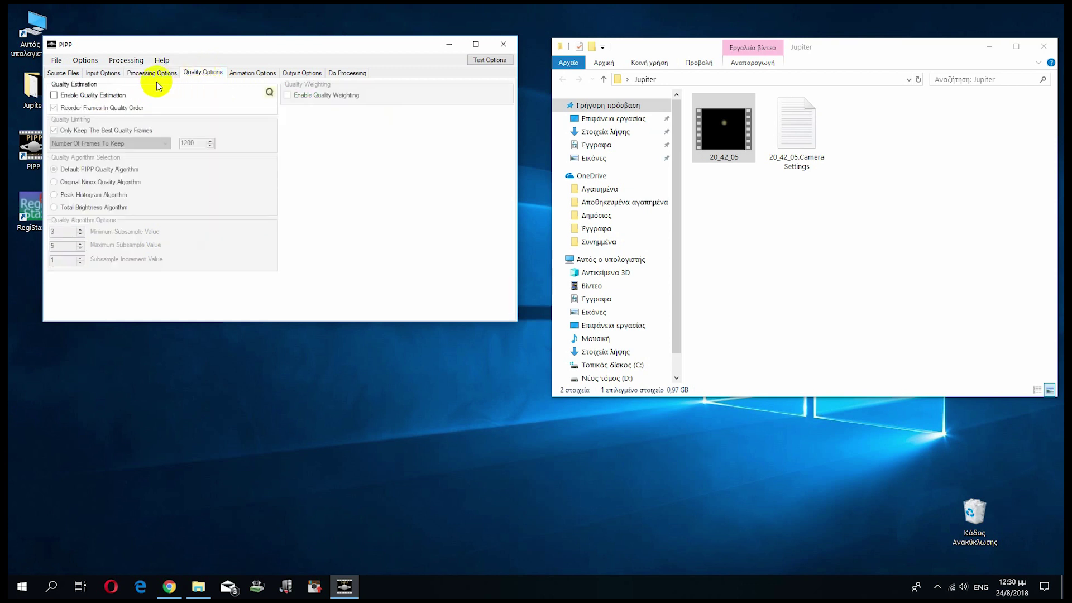
pyautogui.click(111, 98)
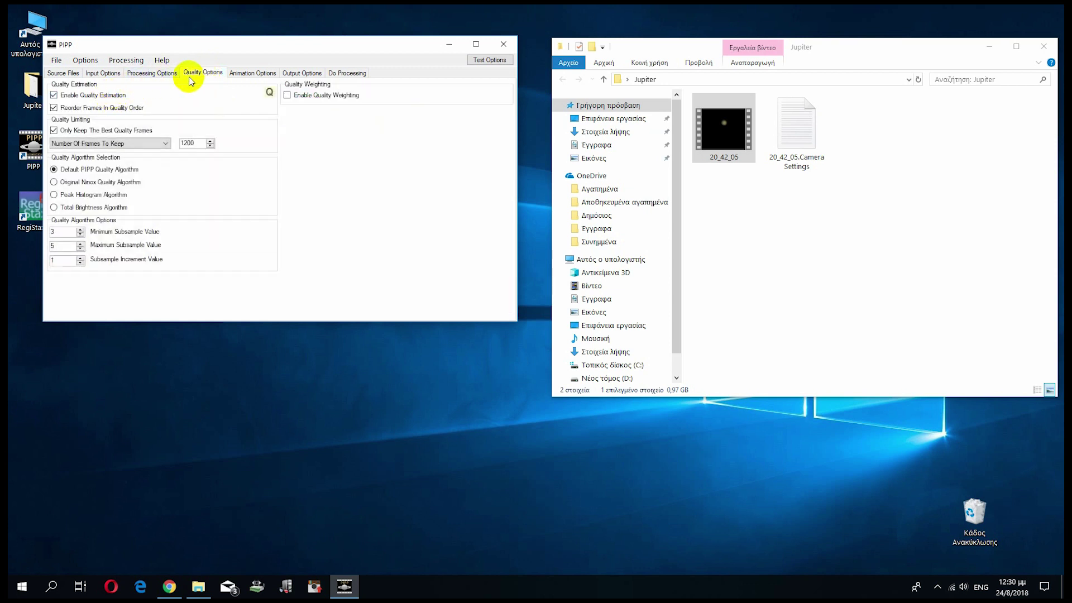
pyautogui.click(302, 73)
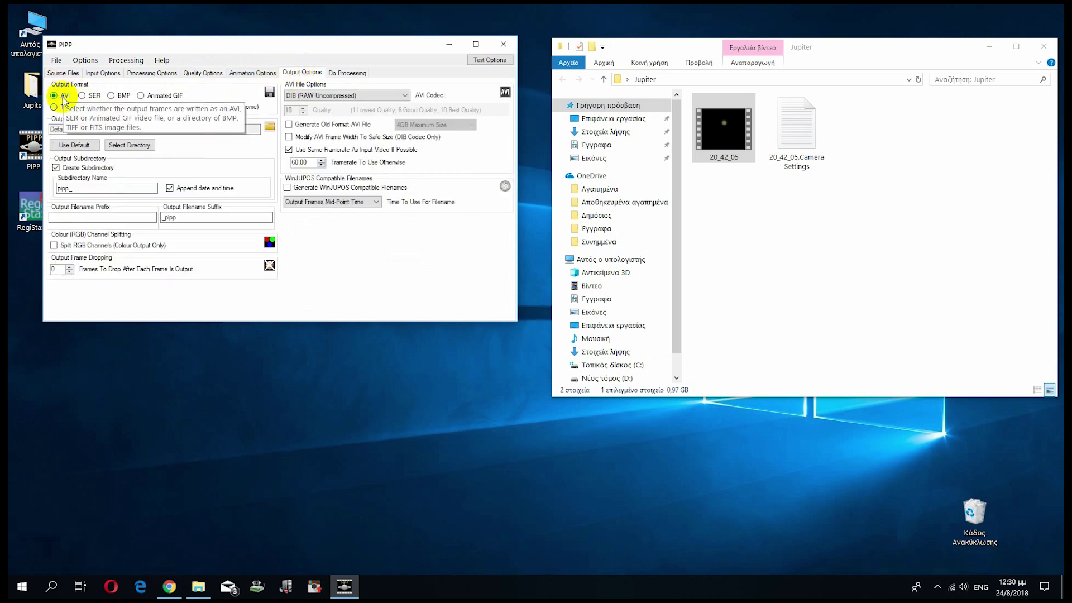
# Process the 20_42_05 video with the chosen options and close PIPP once processing is complete
pyautogui.click(347, 73)
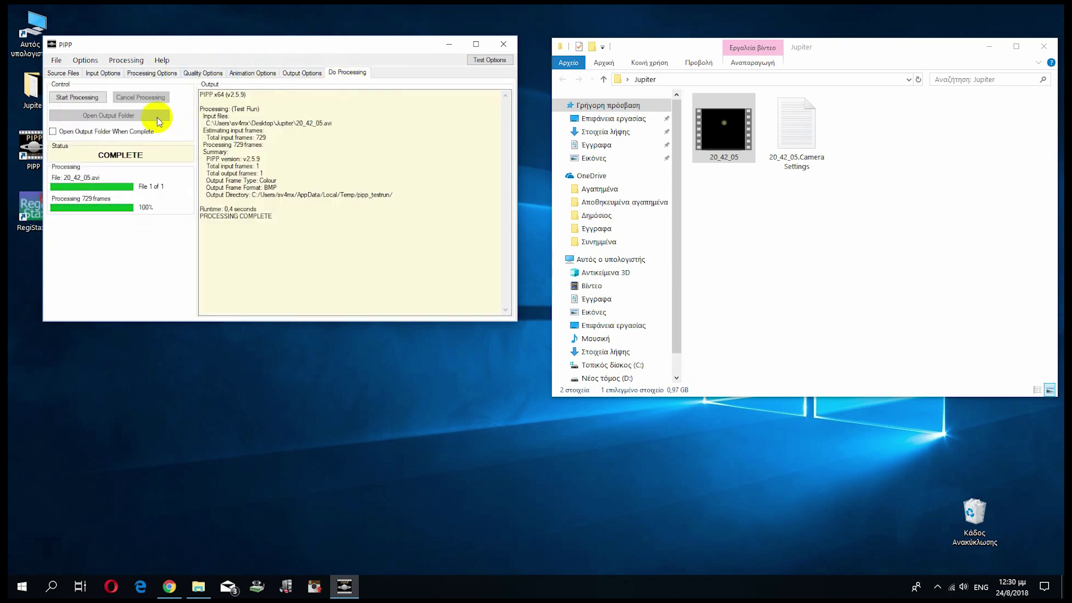
pyautogui.click(83, 101)
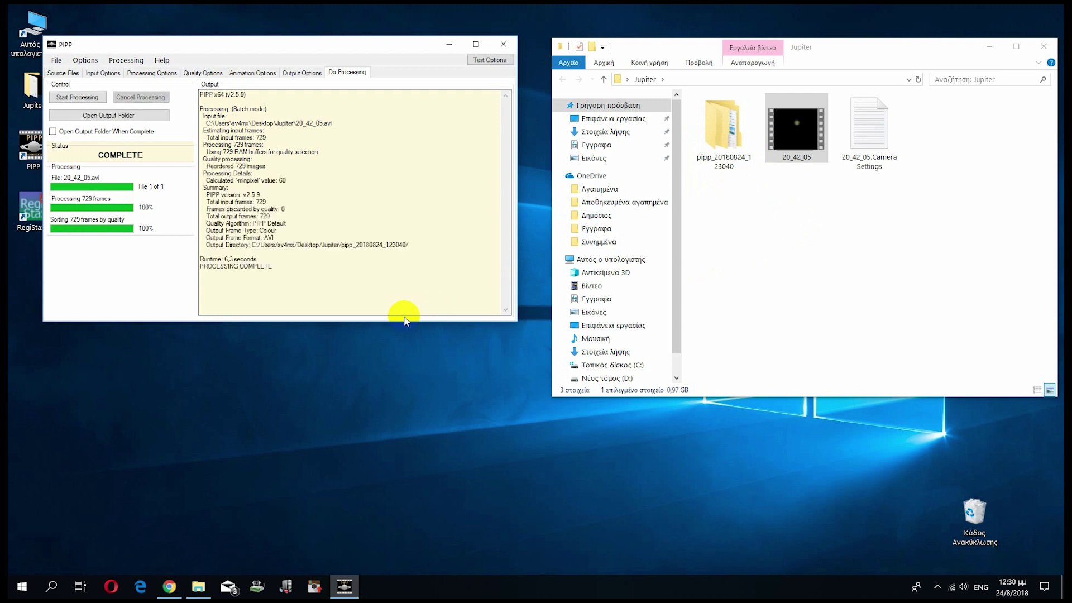
pyautogui.click(503, 47)
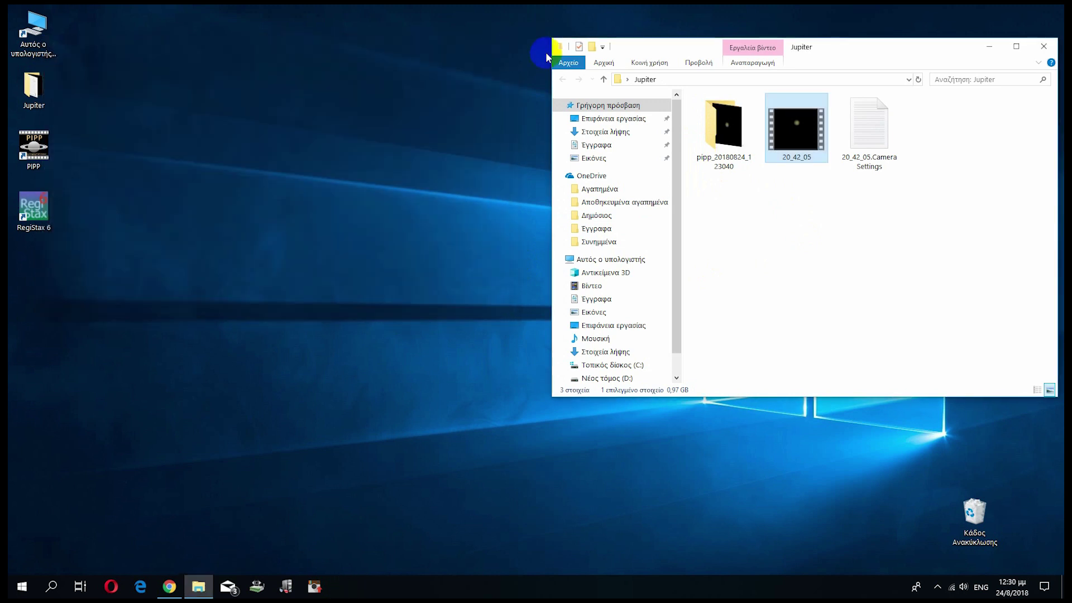
# Play the 20_42_05_pipp video from the pipp_20180824_123040 folder, close the player, and return to the Jupiter folder
pyautogui.doubleClick(731, 151)
pyautogui.click(791, 146)
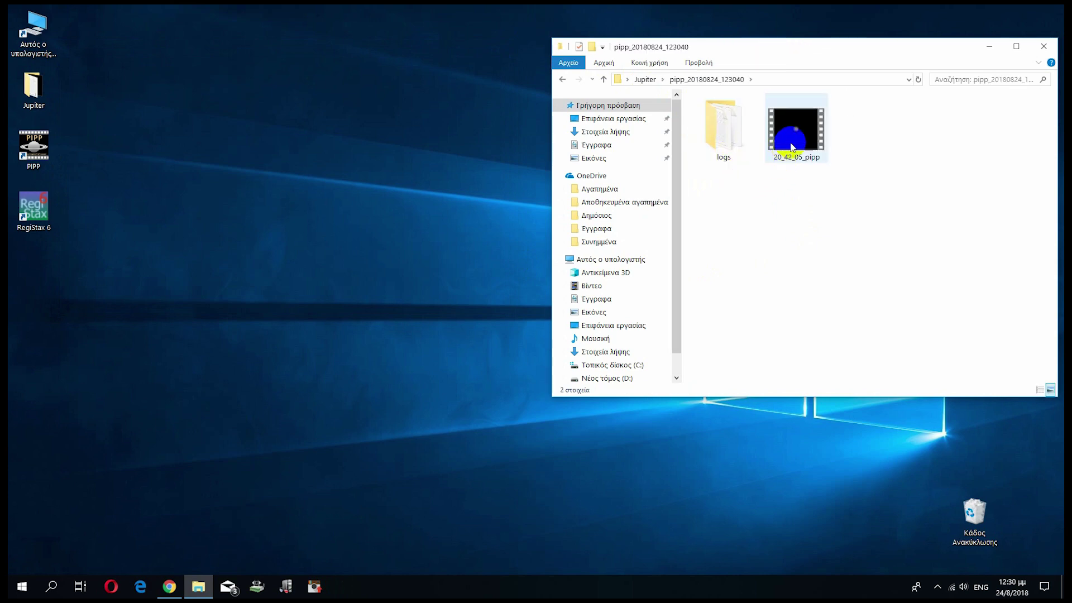
pyautogui.doubleClick(792, 144)
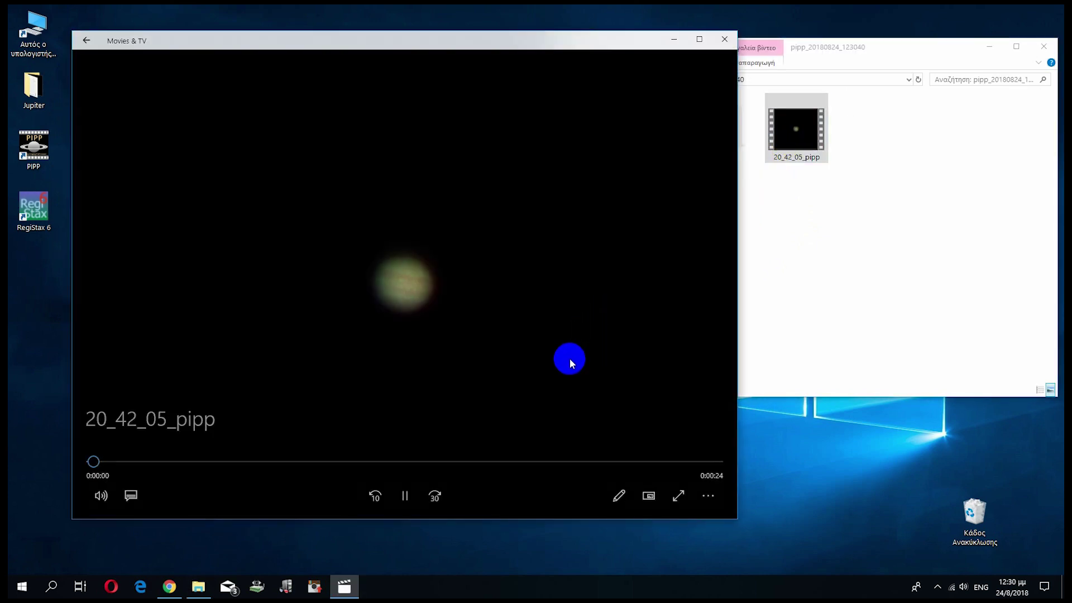
pyautogui.moveTo(570, 359)
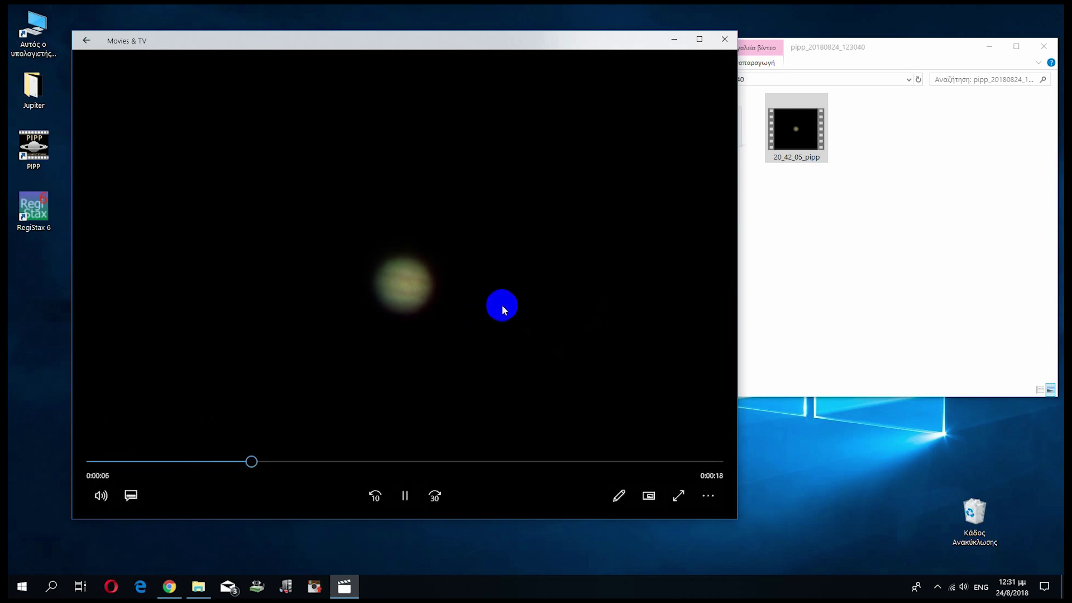
pyautogui.click(721, 46)
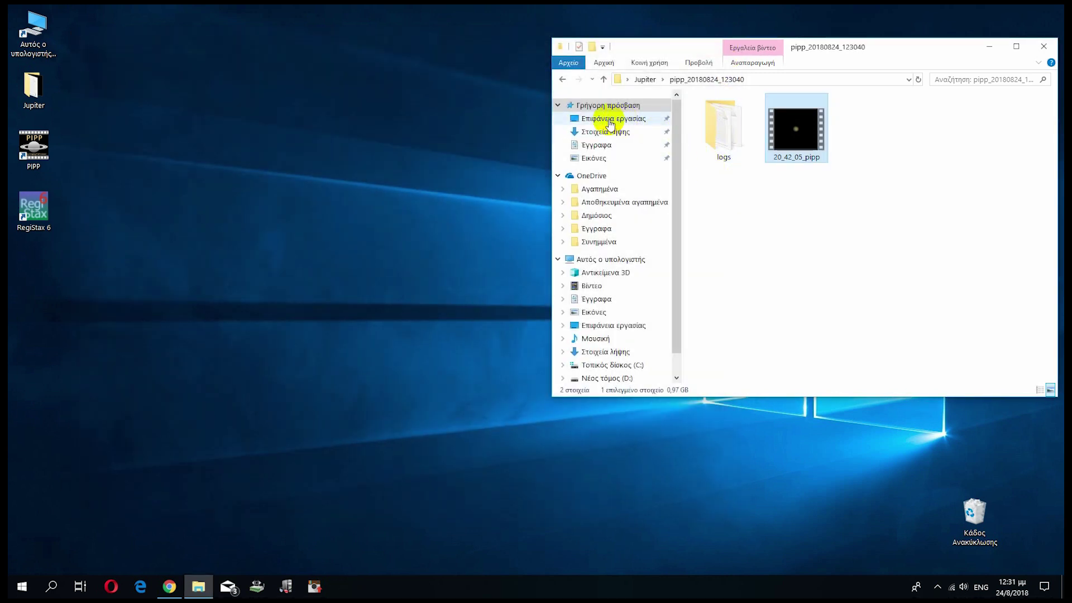
pyautogui.click(570, 84)
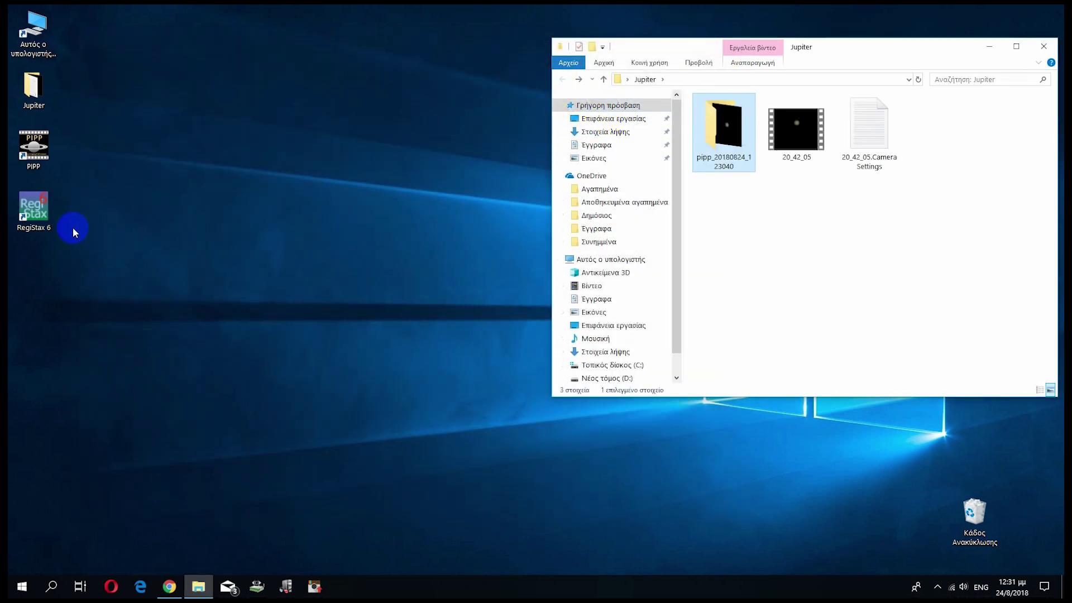
# Start RegiStax 6 and load the 20_42_05_pipp video from the pipp_20180824_123040 folder inside the desktop's Jupiter folder
pyautogui.doubleClick(34, 210)
pyautogui.click(246, 285)
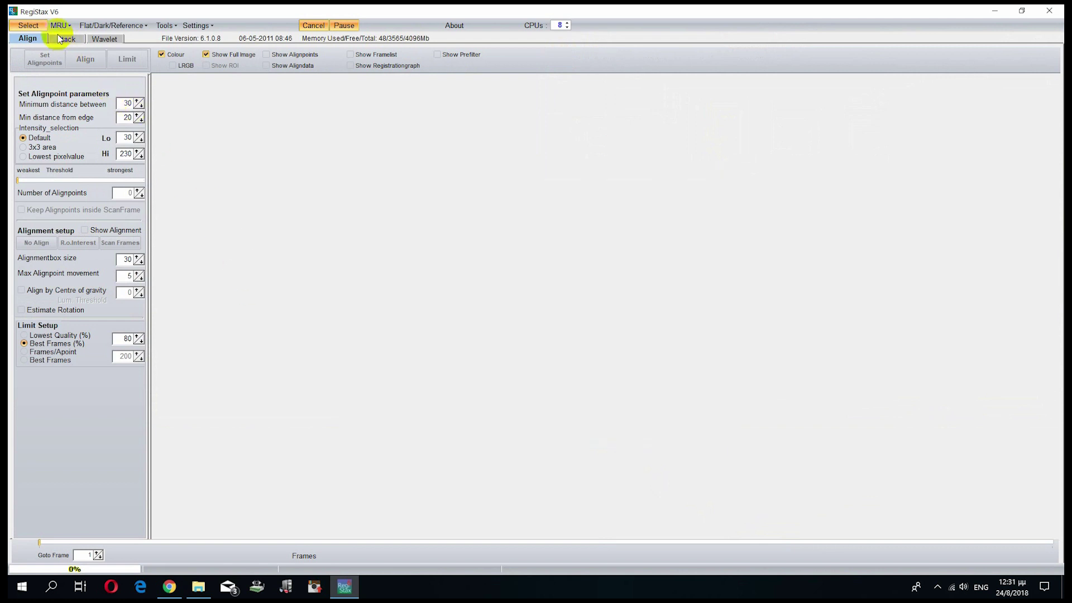
pyautogui.click(36, 28)
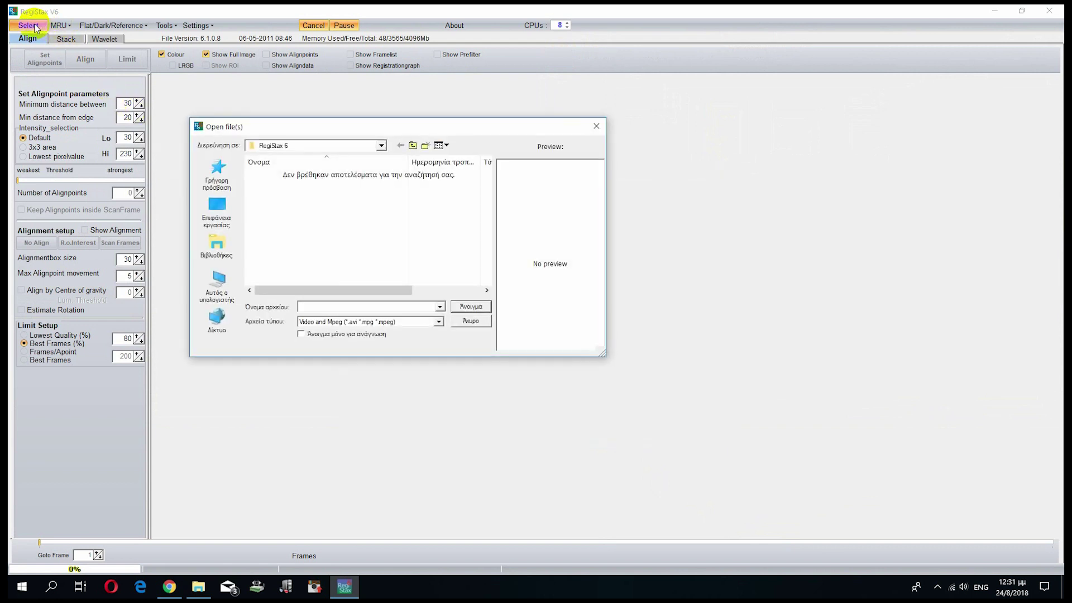
pyautogui.click(221, 215)
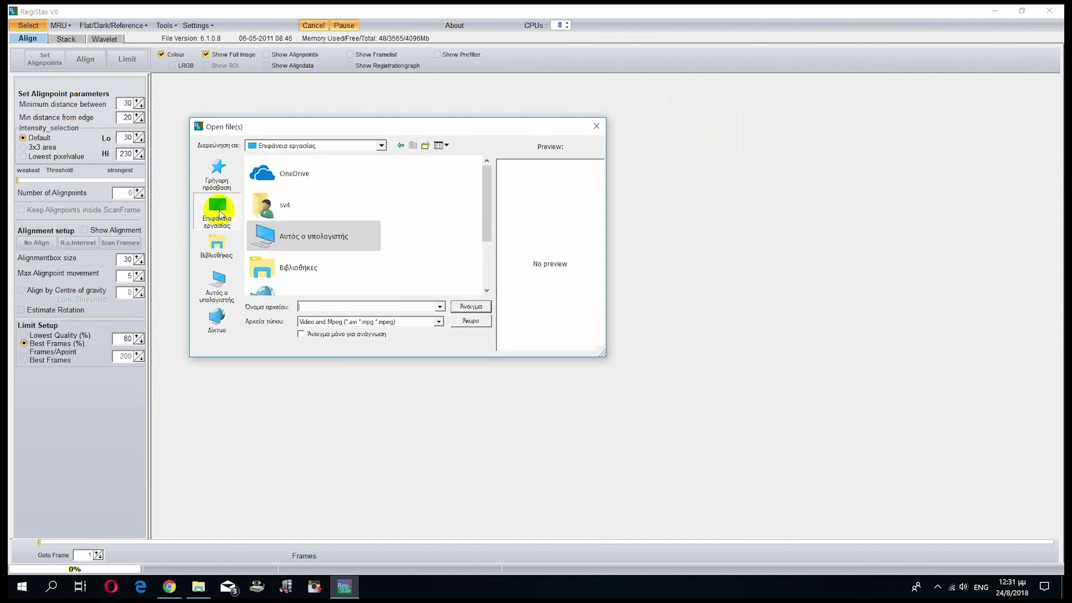
pyautogui.scroll(-3, 303, 255)
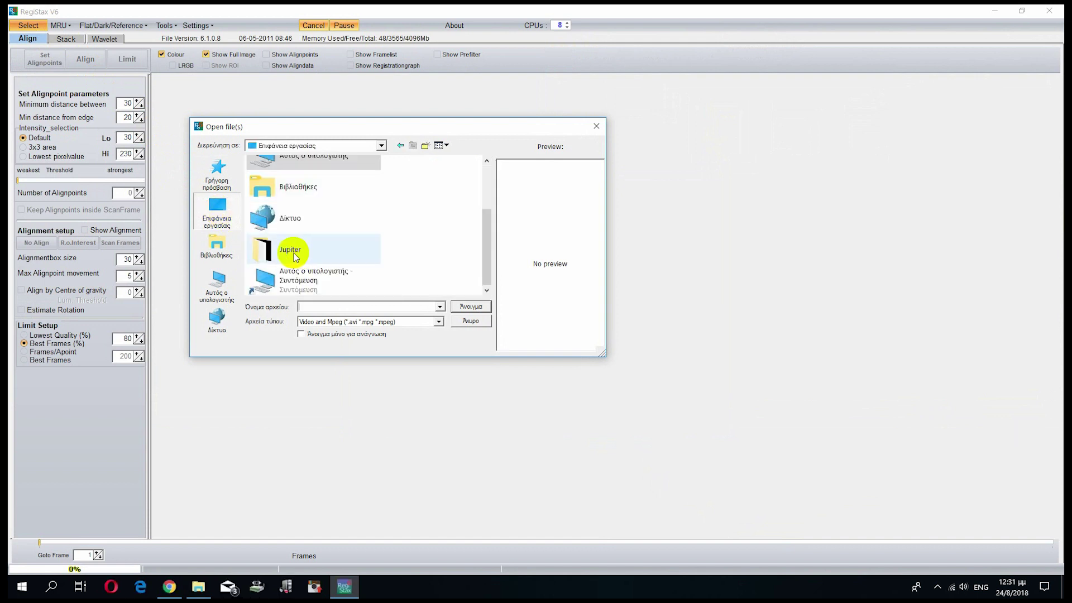
pyautogui.doubleClick(290, 248)
pyautogui.doubleClick(282, 202)
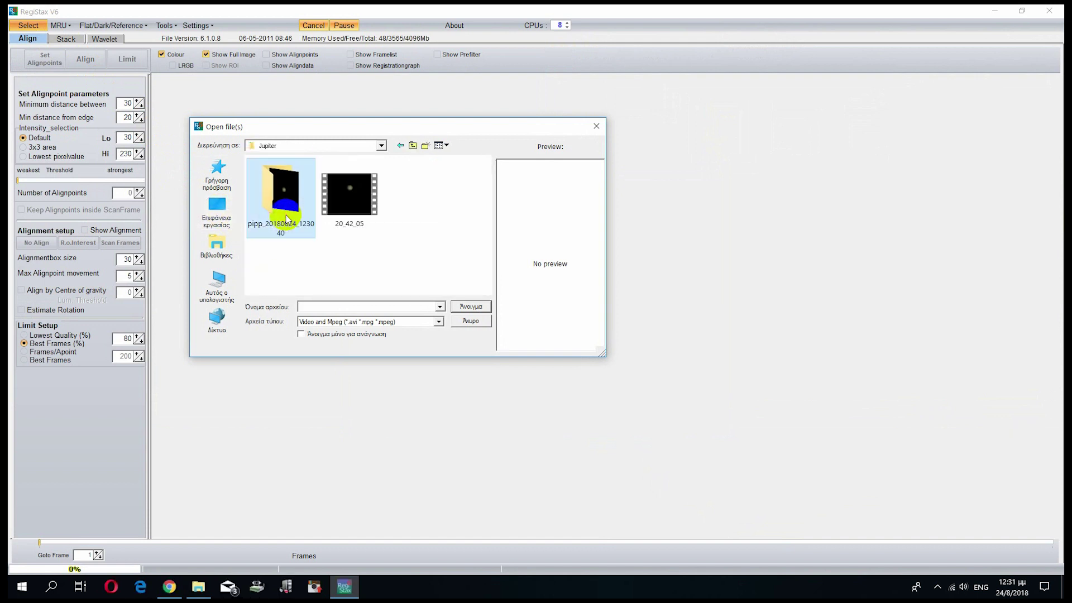
pyautogui.click(340, 207)
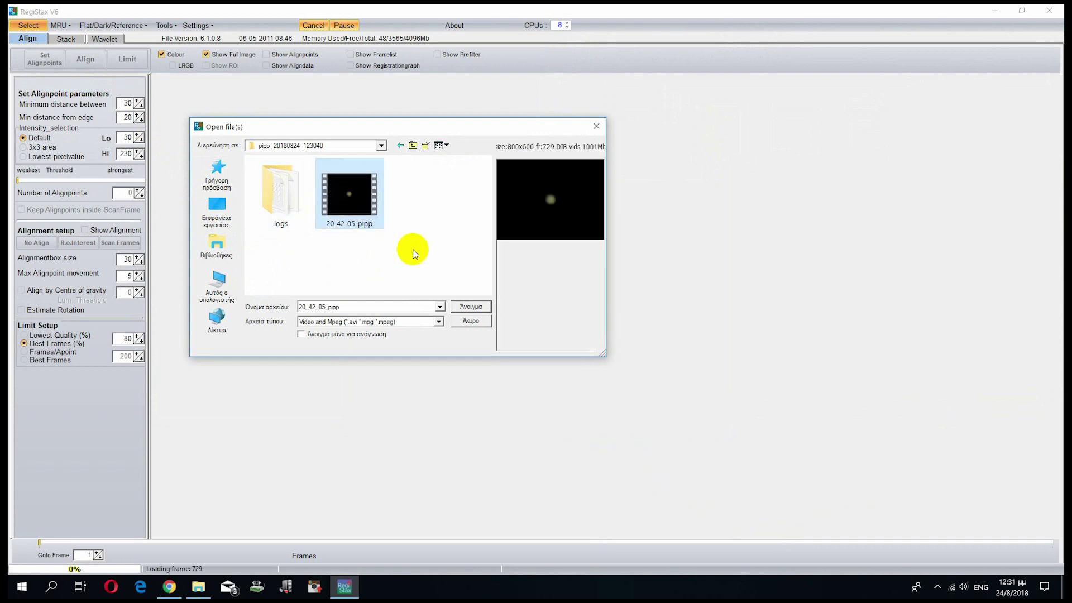
pyautogui.click(468, 308)
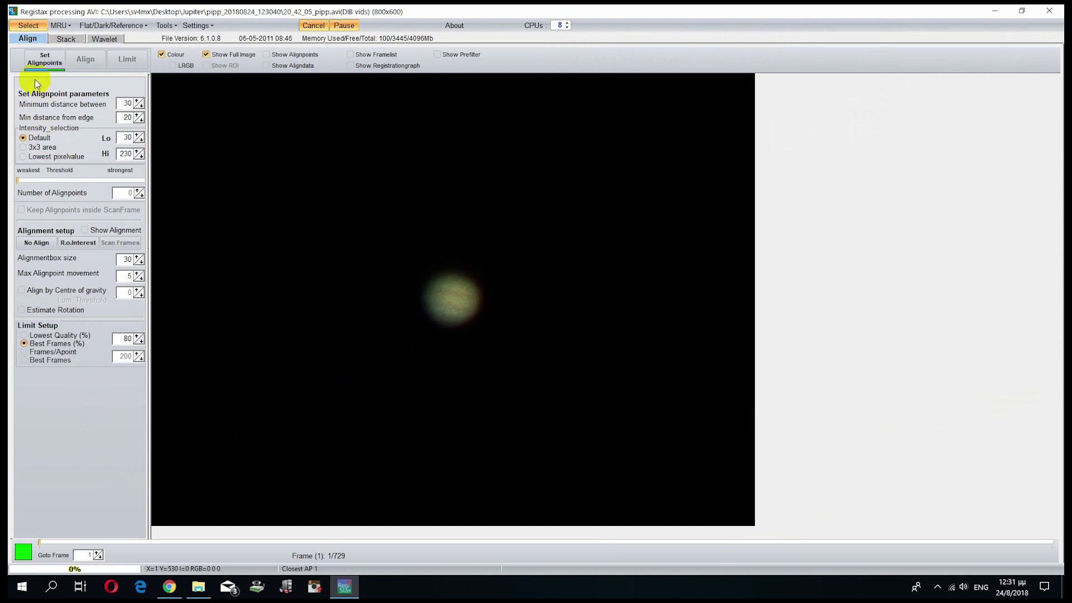
# Set the automatic alignment points on Jupiter and add seven more by hand around the planet's edge and centre
pyautogui.click(40, 62)
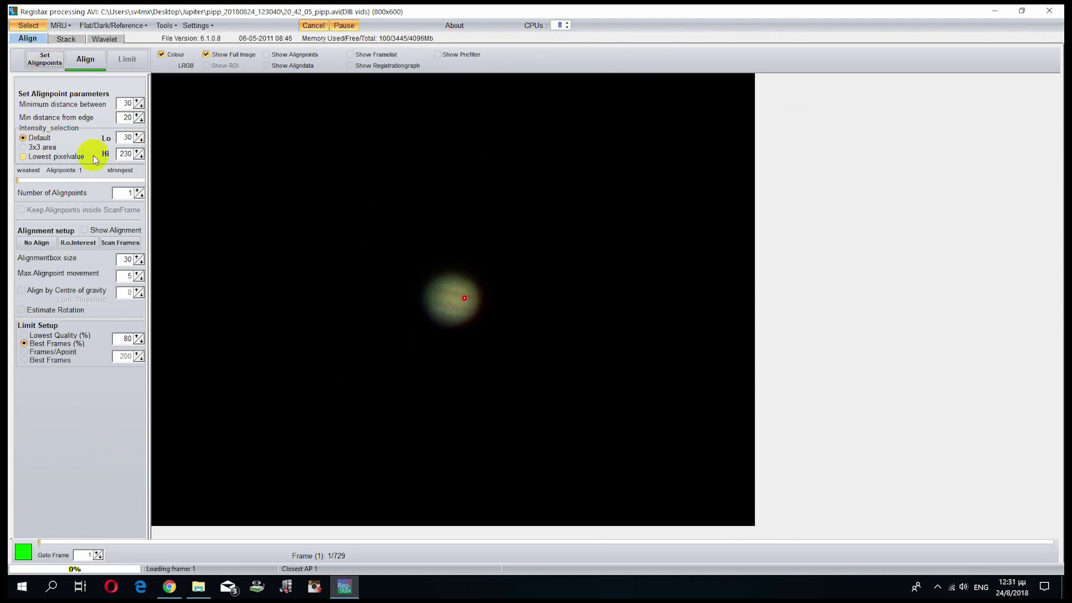
pyautogui.click(429, 300)
pyautogui.click(446, 320)
pyautogui.click(451, 277)
pyautogui.click(472, 315)
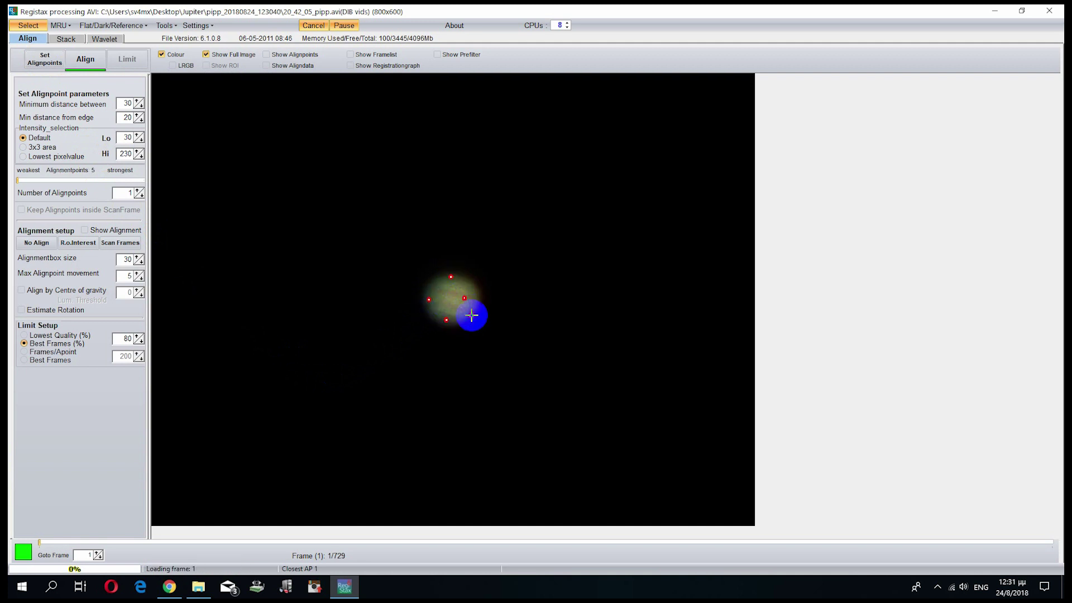
pyautogui.click(479, 296)
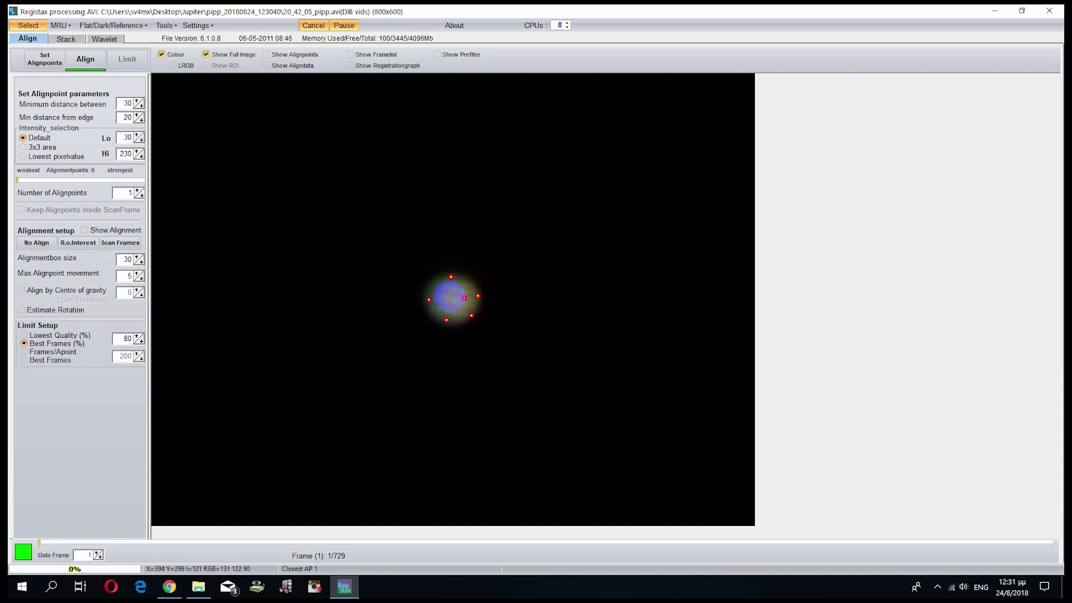
pyautogui.click(450, 308)
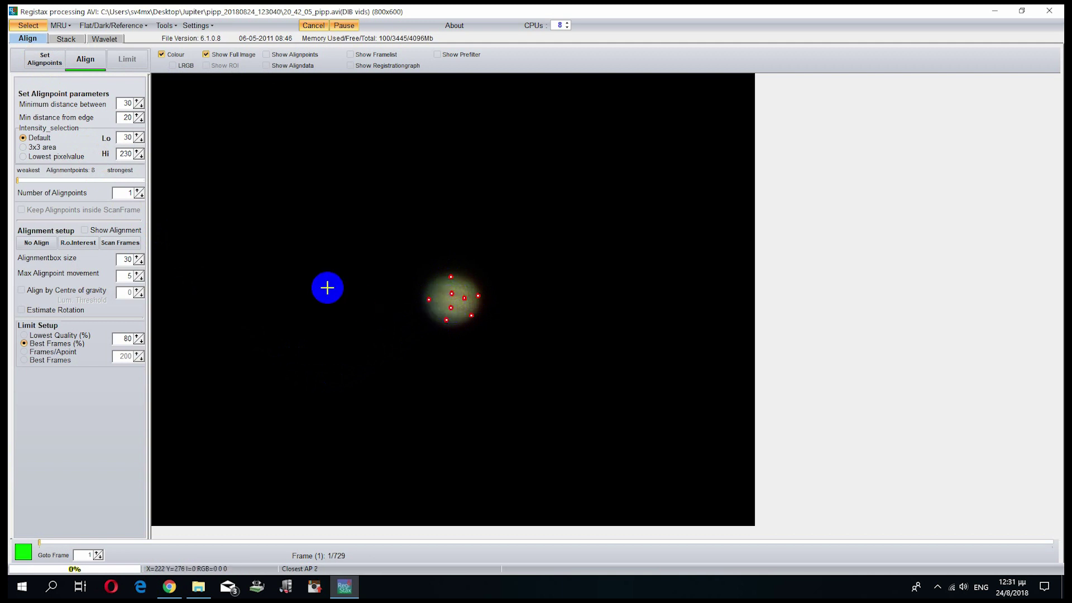
# Align and limit the frames using the best 80%, and stack them with the default options, showing the full image
pyautogui.click(86, 64)
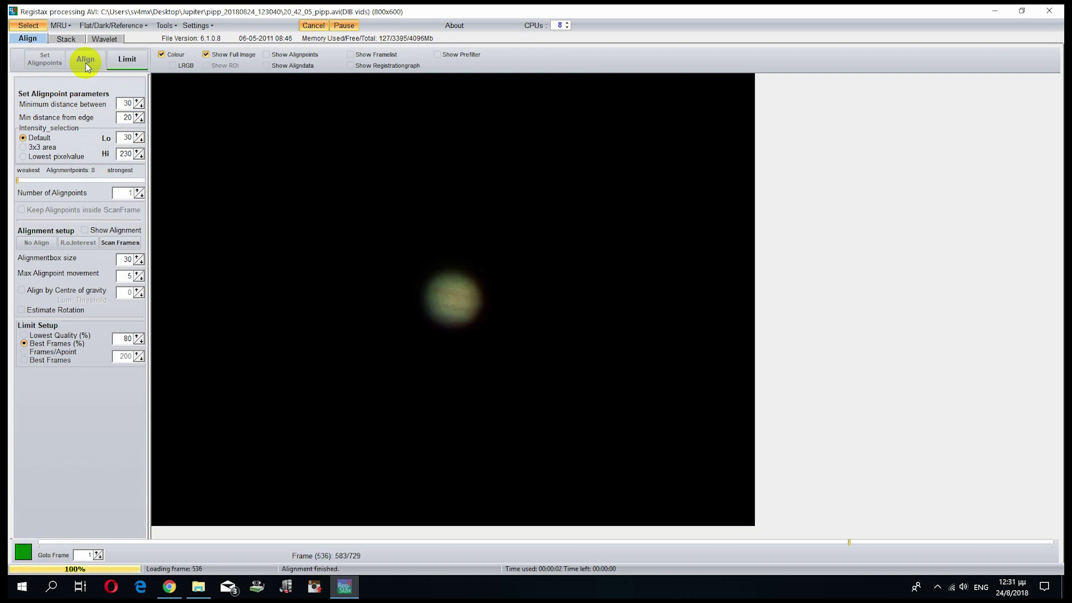
pyautogui.click(127, 64)
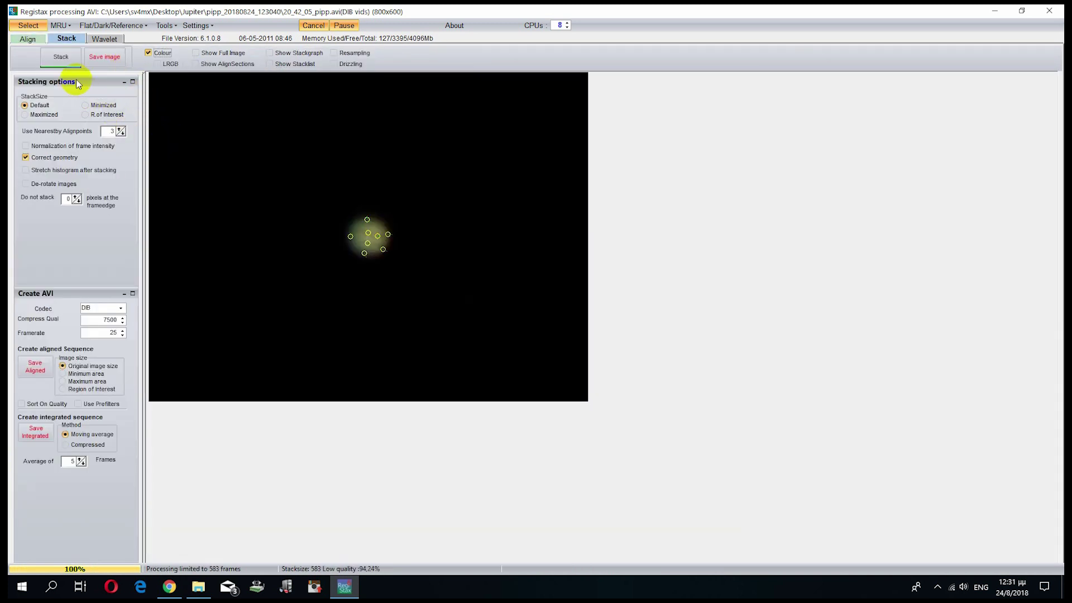
pyautogui.click(60, 57)
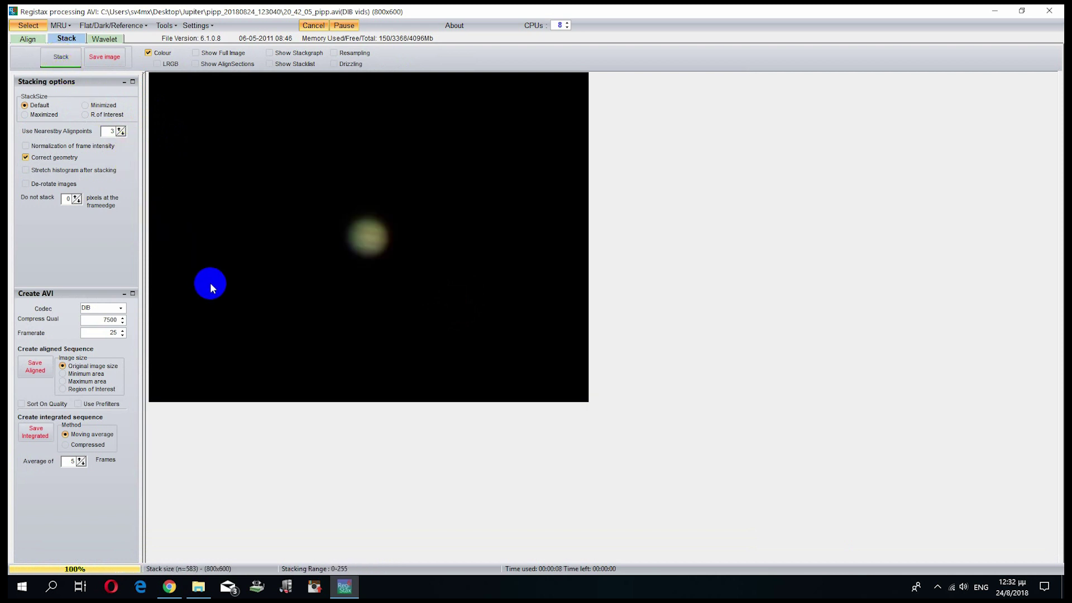
pyautogui.click(197, 53)
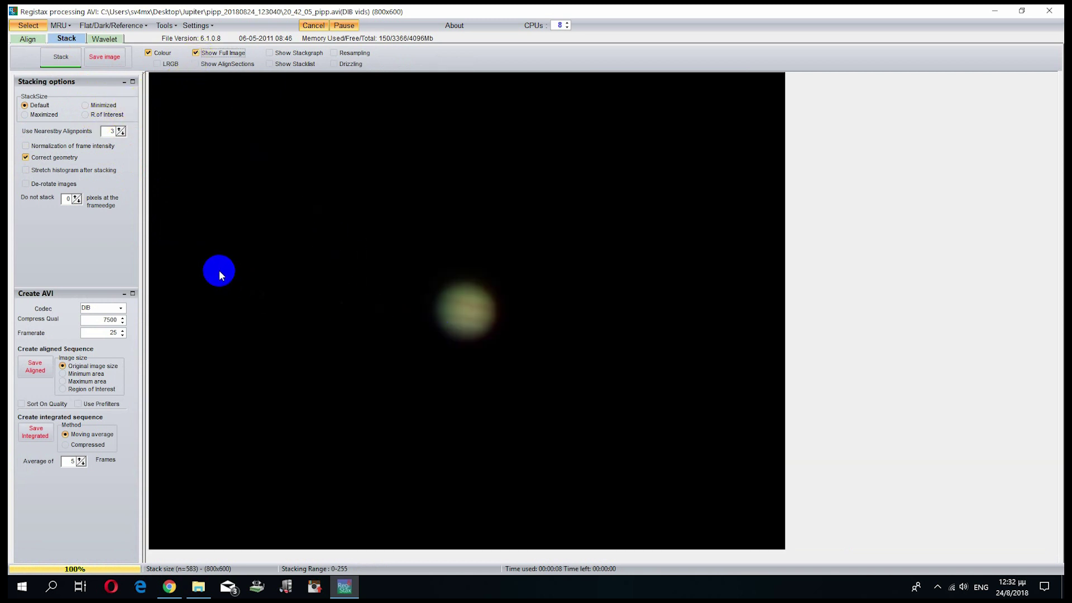
# Raise wavelet layer 1 to 100, with denoise at 0,30 and sharpen at 0,170
pyautogui.click(106, 39)
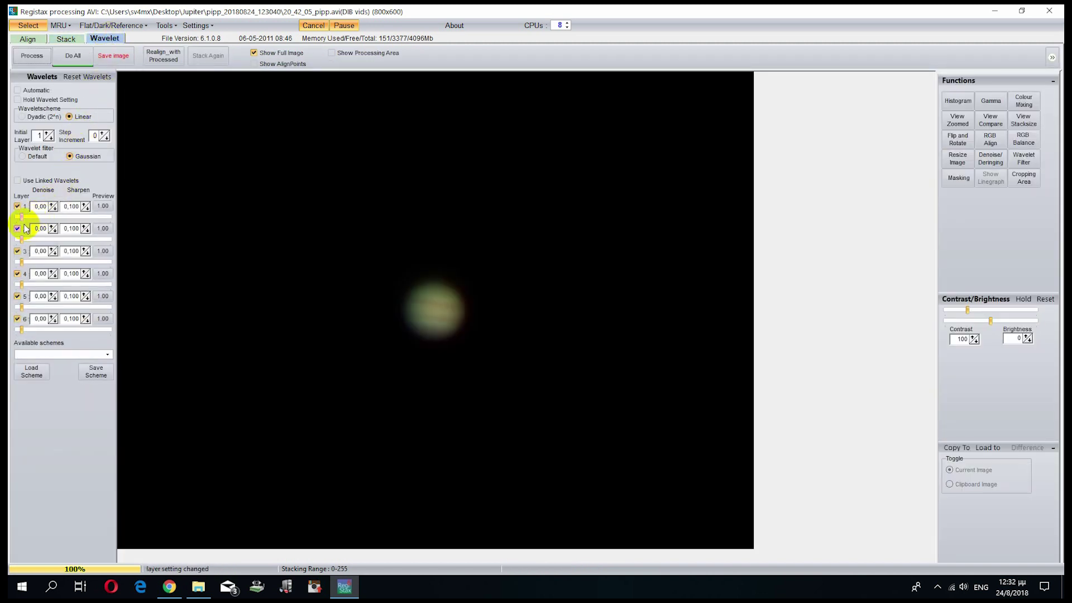
pyautogui.moveTo(21, 217); pyautogui.dragTo(113, 220)
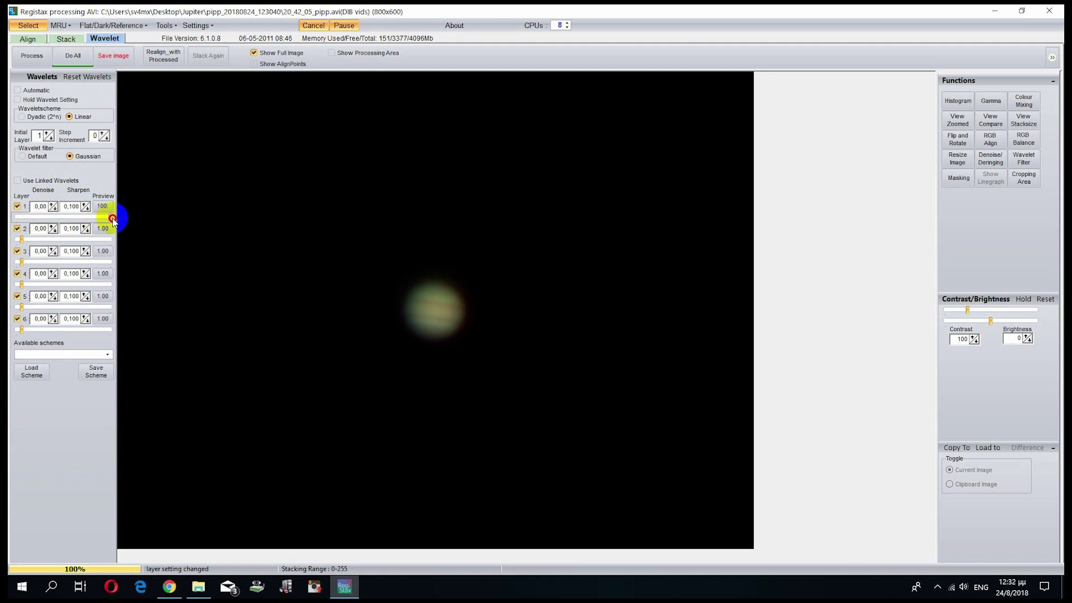
pyautogui.doubleClick(50, 206)
pyautogui.write('0,05')
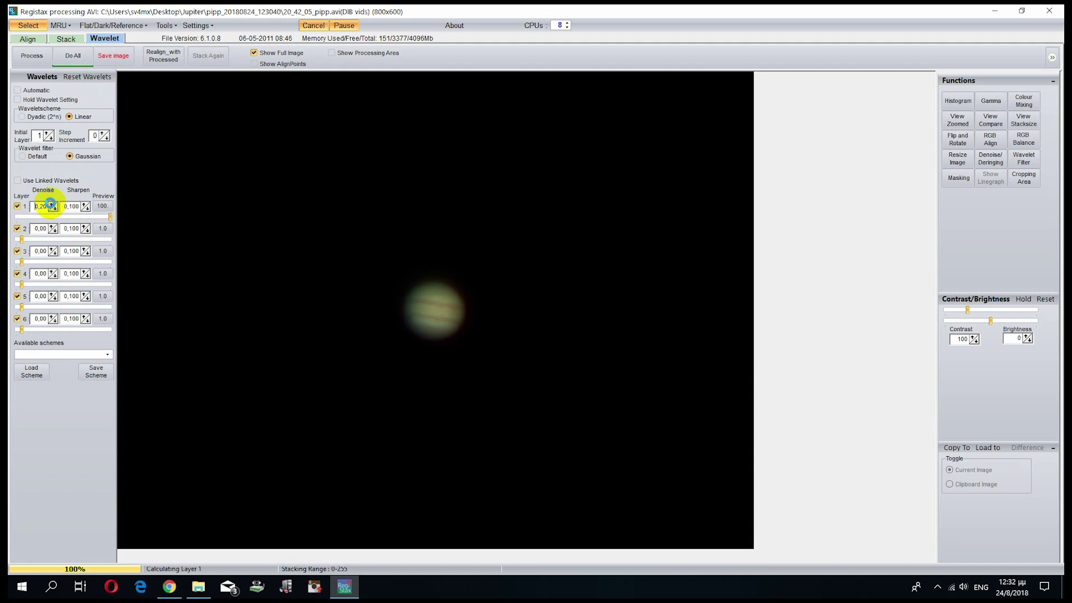
pyautogui.click(51, 205)
pyautogui.click(85, 205)
pyautogui.click(84, 203)
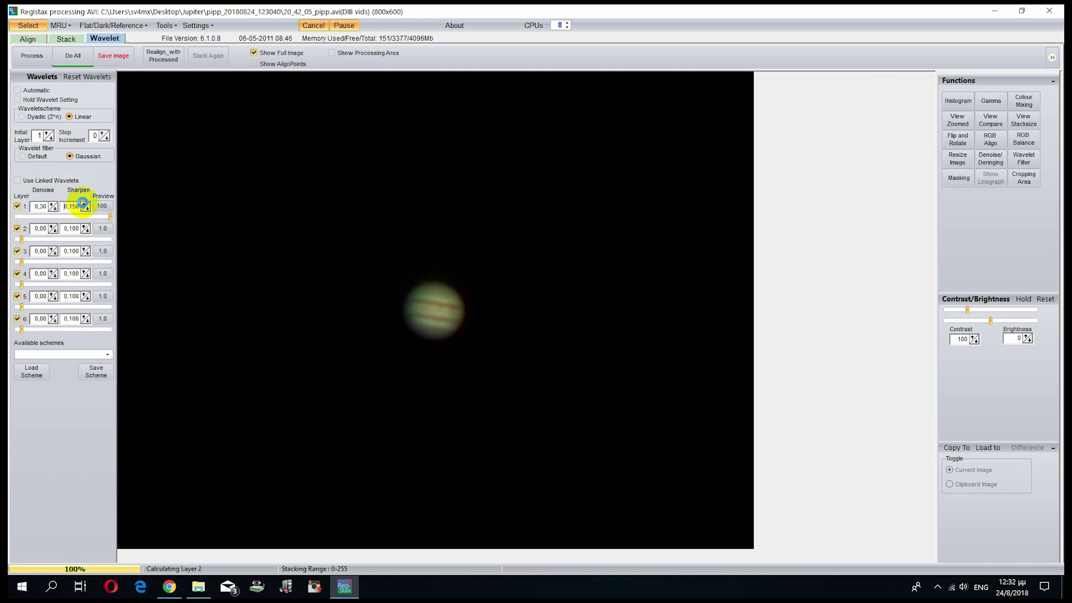
pyautogui.click(83, 204)
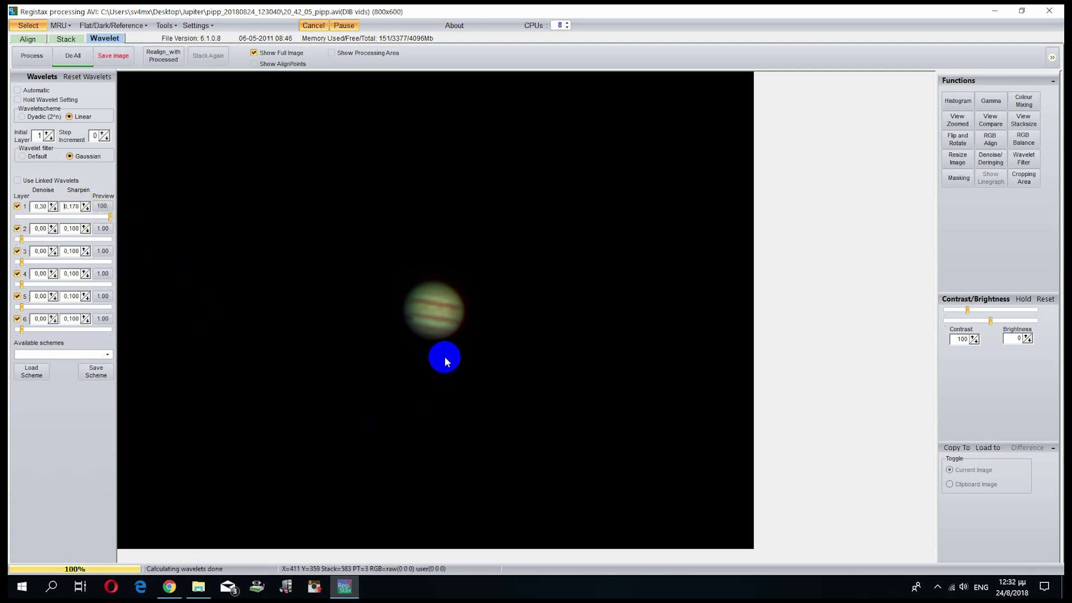
# Auto-balance the red, green and blue channels of the stacked image
pyautogui.click(1024, 141)
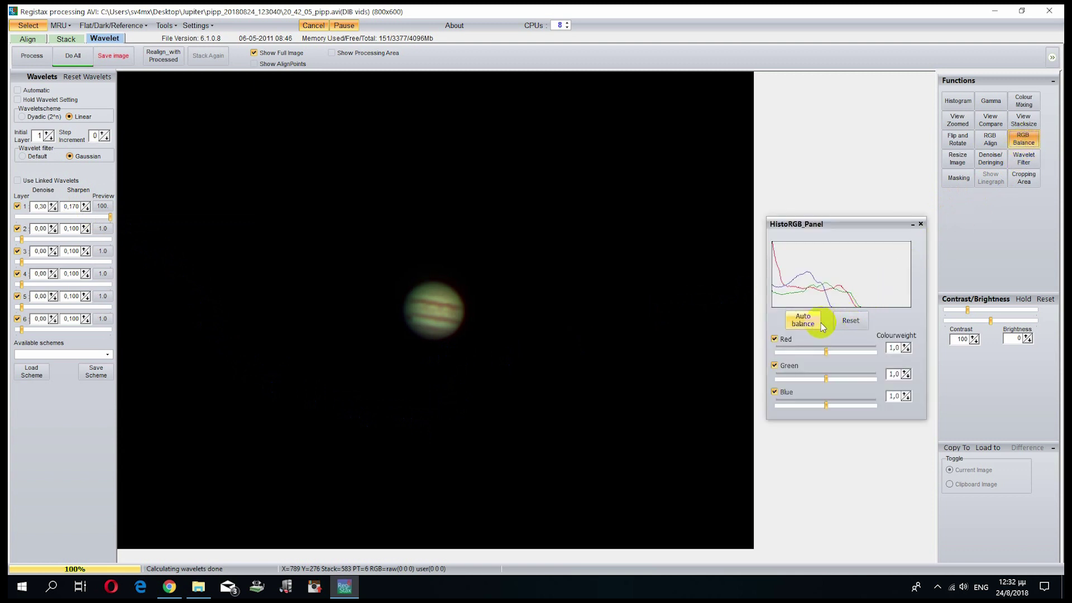
pyautogui.click(803, 322)
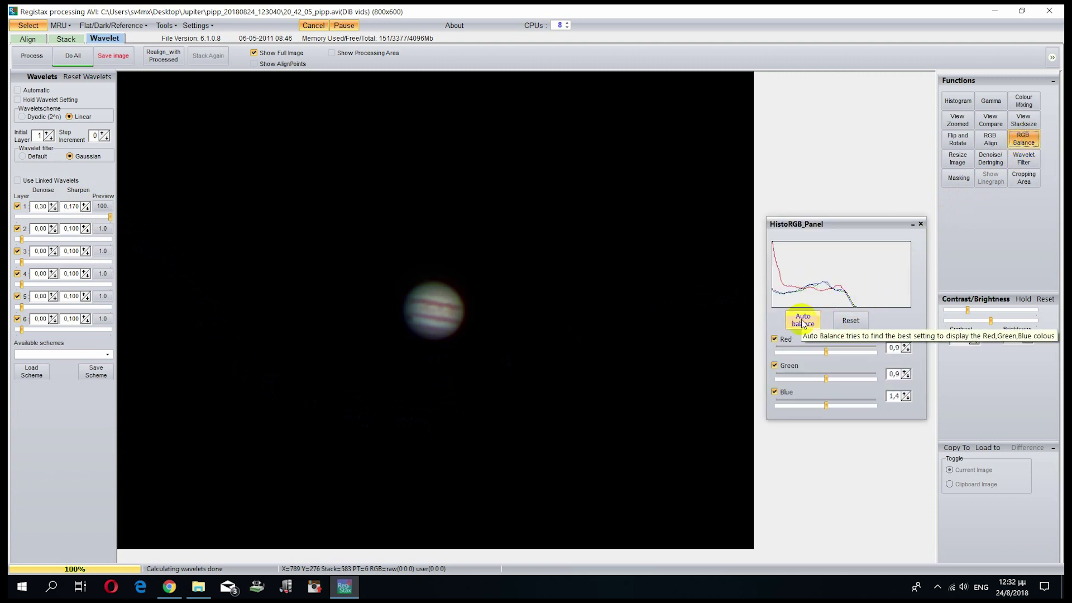
pyautogui.click(921, 224)
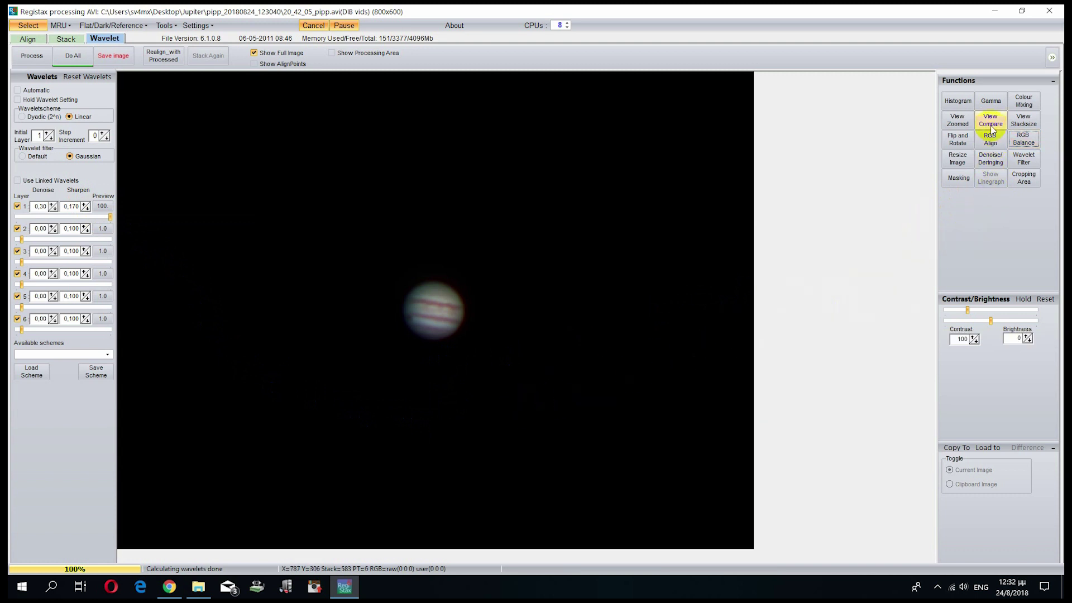
# Insert a point near the middle of the gamma curve and lower it slightly
pyautogui.click(992, 103)
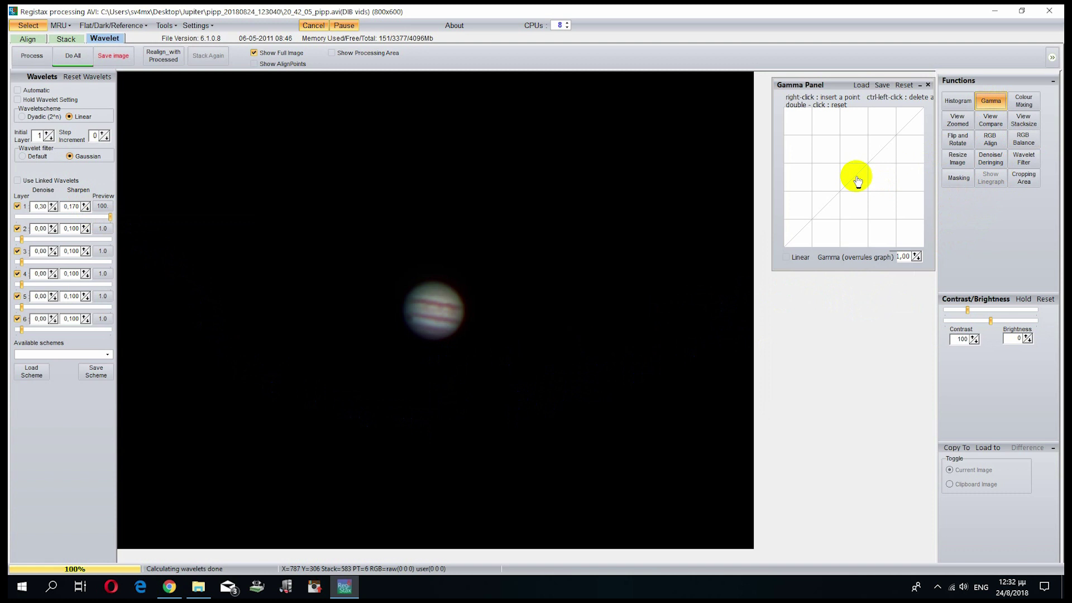
pyautogui.moveTo(856, 178)
pyautogui.mouseDown()
pyautogui.moveTo(848, 169)
pyautogui.moveTo(858, 181)
pyautogui.mouseUp()
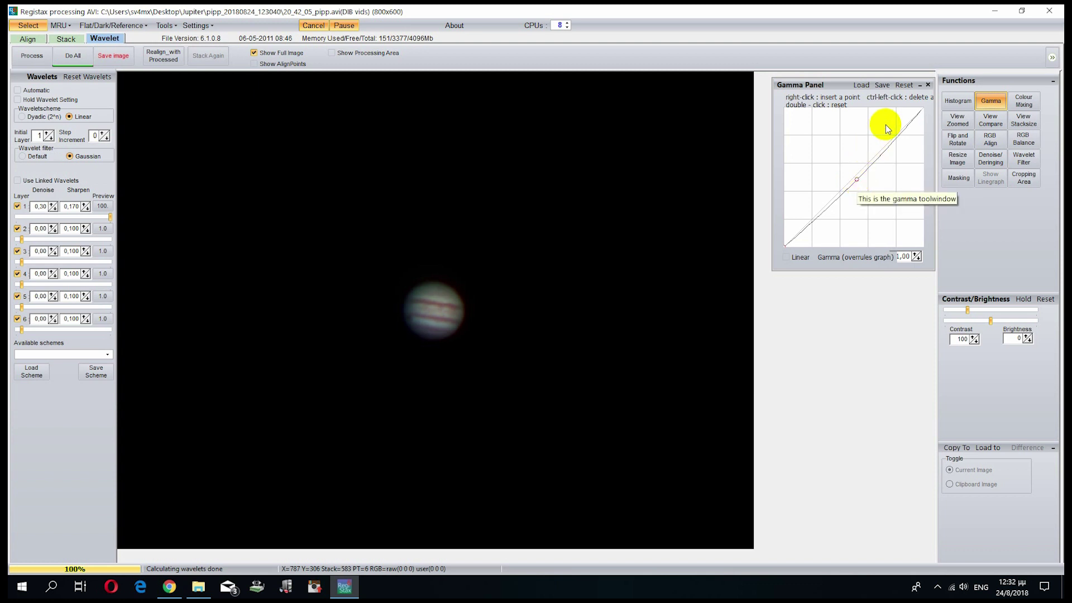
pyautogui.click(928, 86)
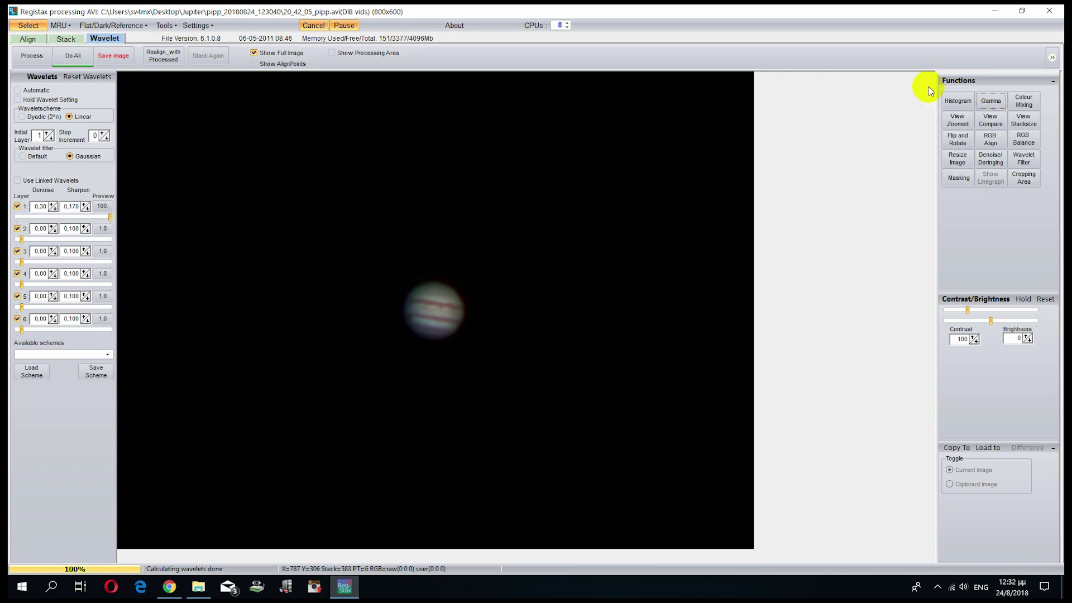
# Align the red and blue channels of the image using the estimated RGB shift
pyautogui.click(992, 141)
pyautogui.click(235, 312)
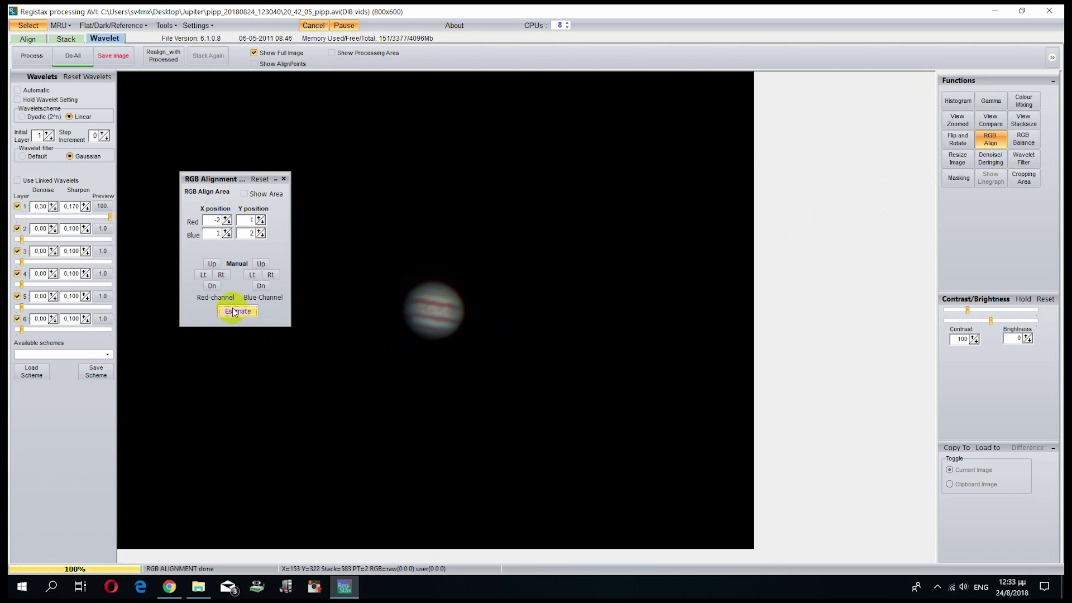
pyautogui.click(283, 179)
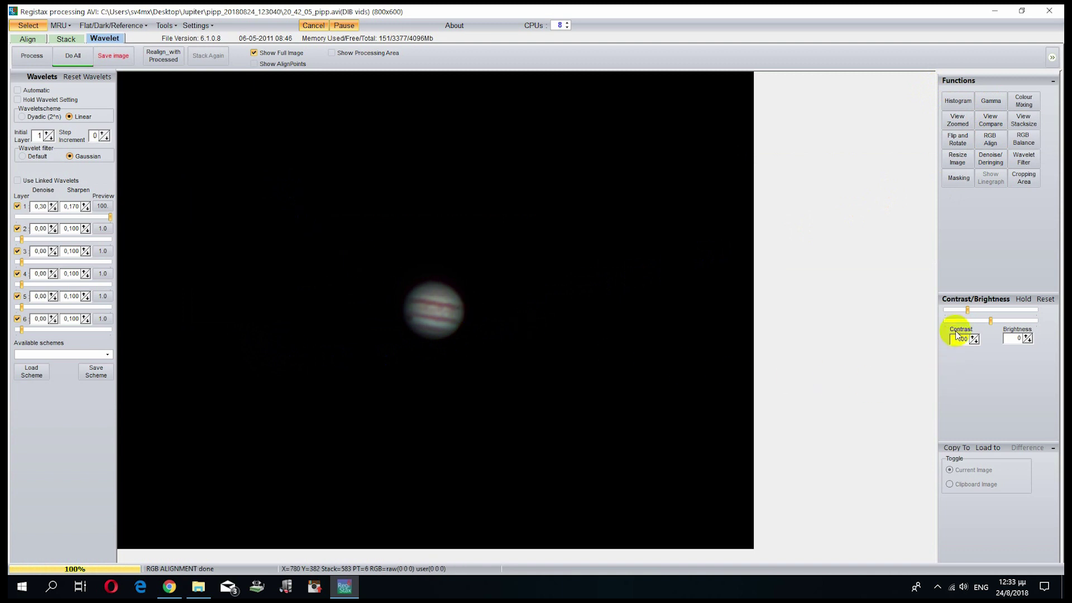
# Set the image contrast to 121 and apply all processing to the whole image
pyautogui.moveTo(968, 315); pyautogui.dragTo(985, 314)
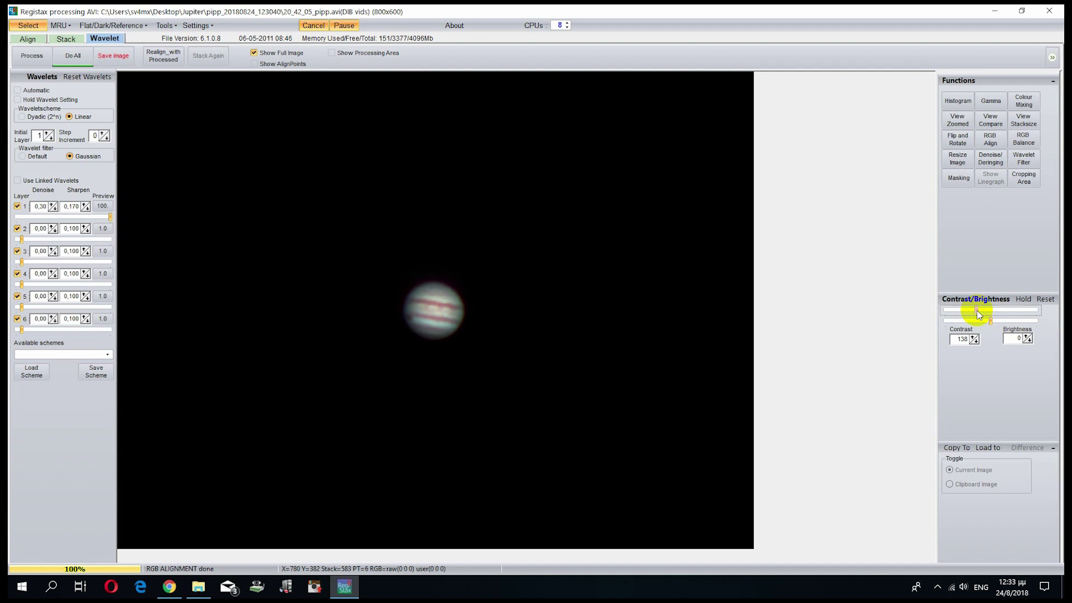
pyautogui.moveTo(977, 311); pyautogui.dragTo(972, 310)
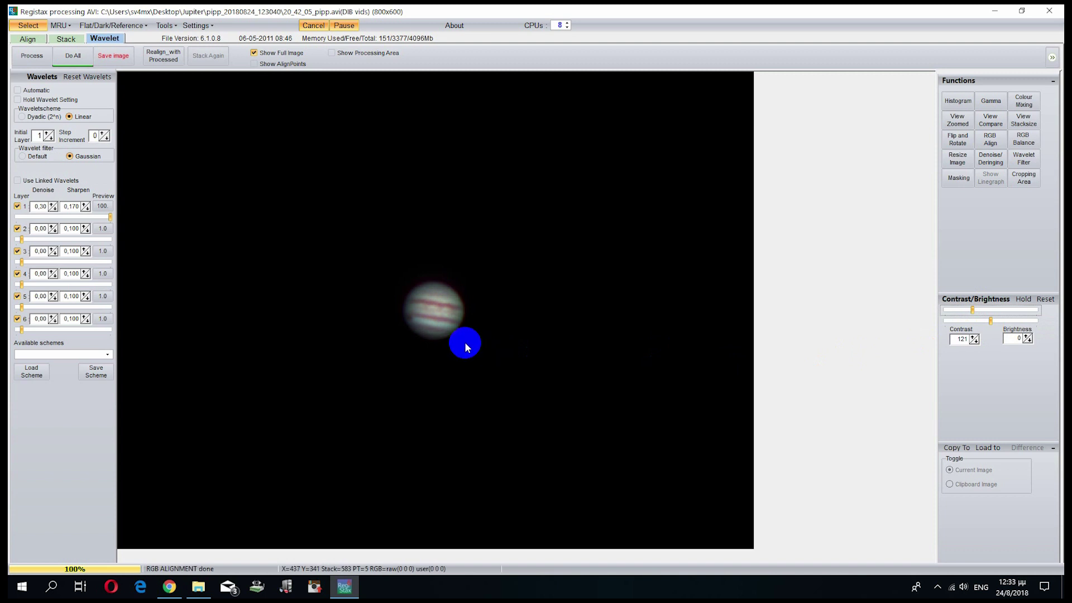
pyautogui.click(75, 58)
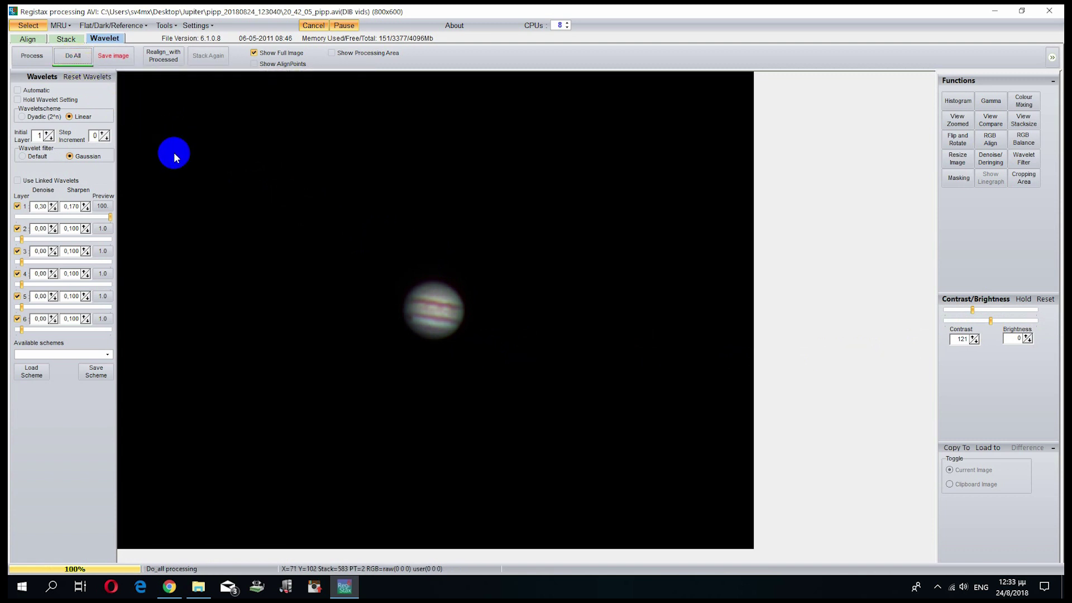
# Save the image to the desktop as the JPEG 20_42_05_pipp and close RegiStax
pyautogui.click(122, 58)
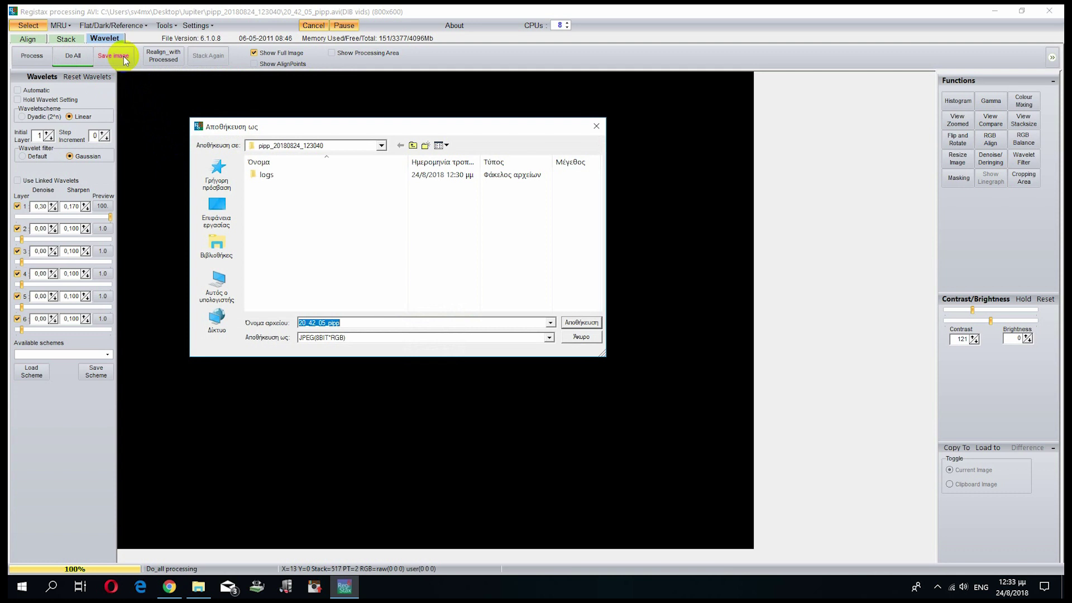
pyautogui.click(217, 209)
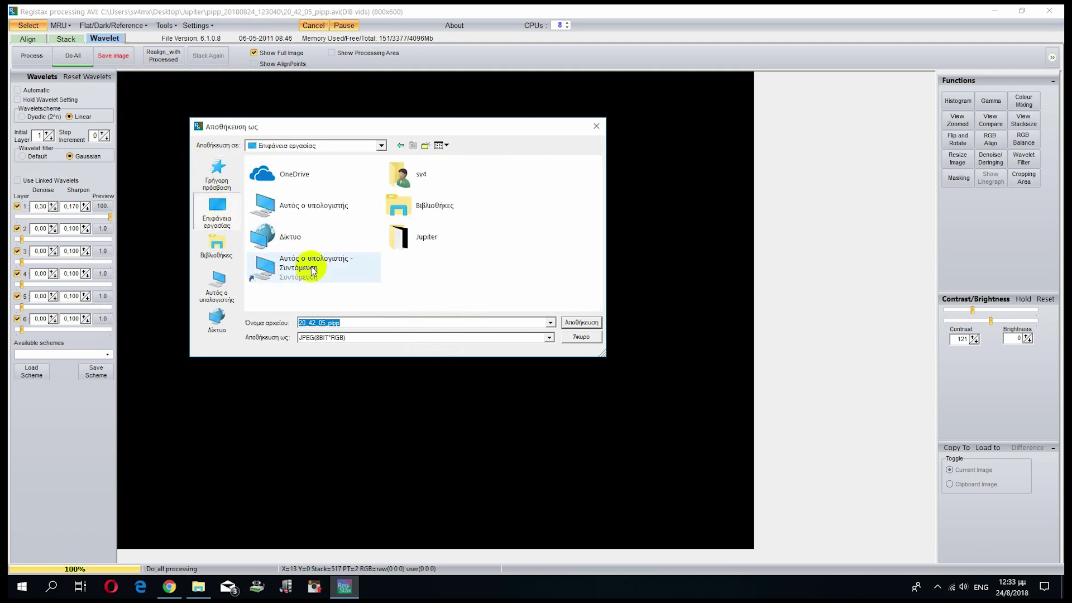
pyautogui.click(582, 322)
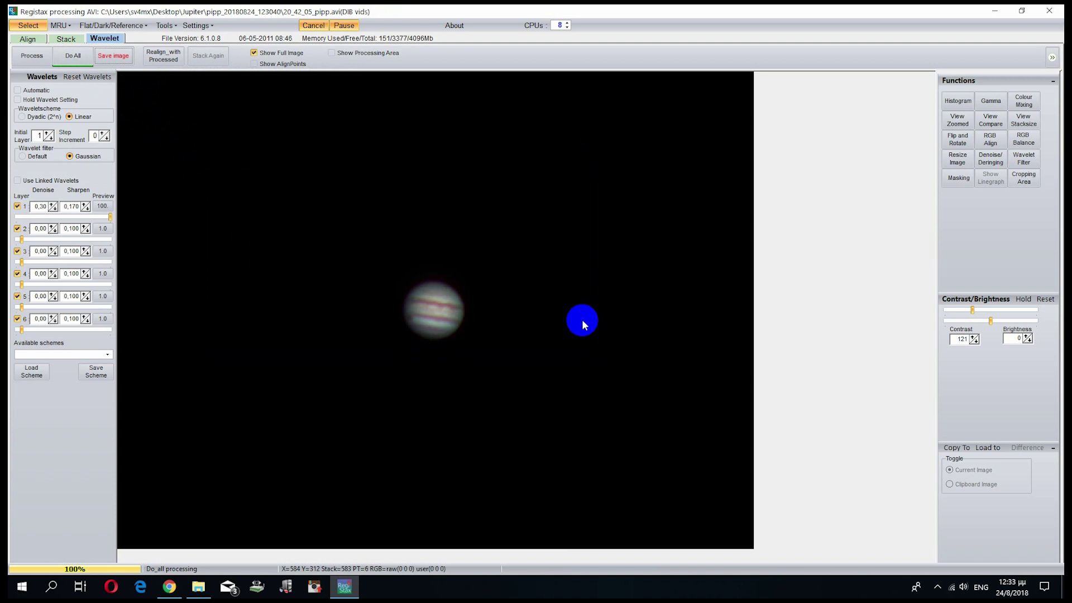
pyautogui.click(1049, 11)
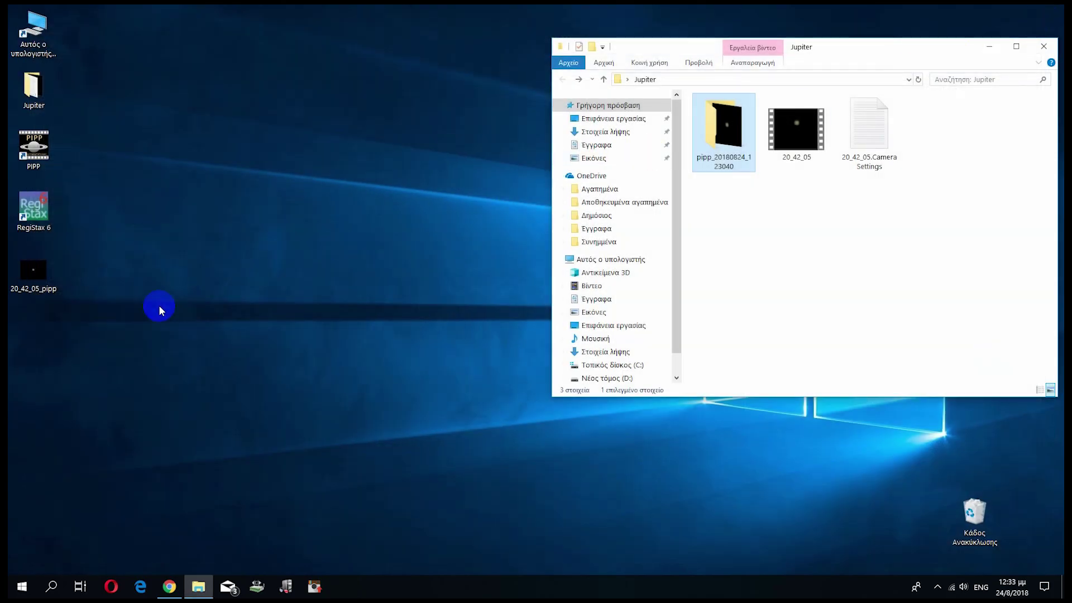
# Open the saved 20_42_05_pipp image from the desktop in Photos and zoom in slightly to inspect the planet
pyautogui.doubleClick(28, 285)
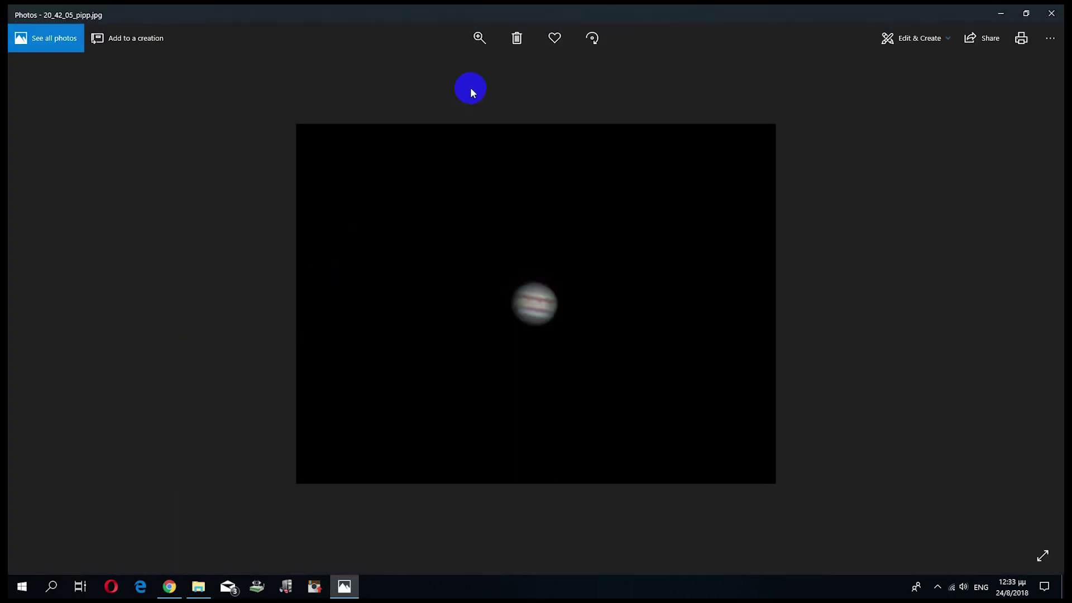
pyautogui.click(479, 39)
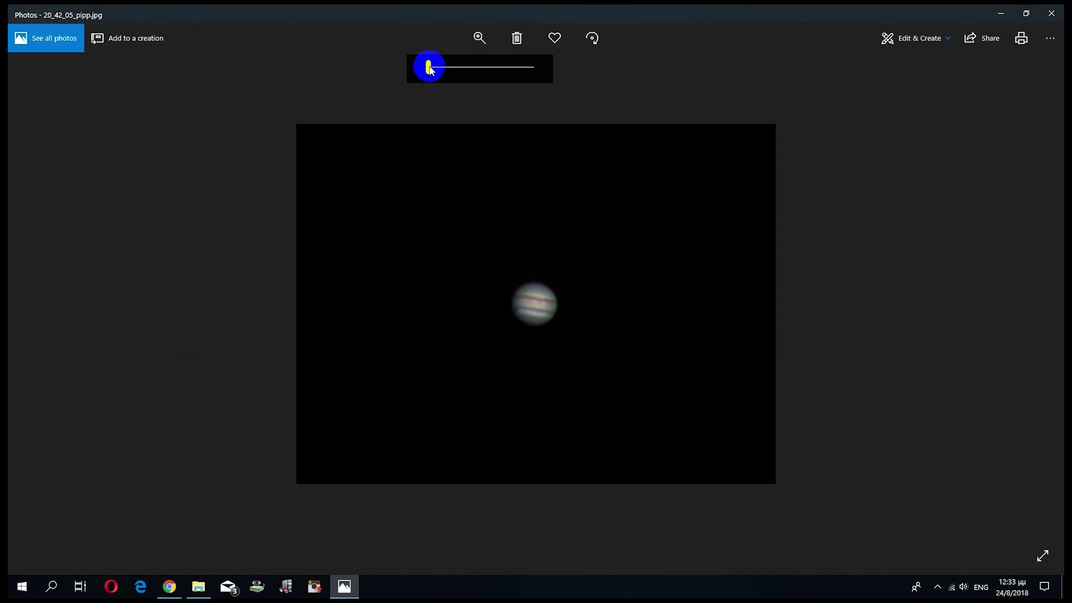
pyautogui.moveTo(430, 68); pyautogui.dragTo(446, 67)
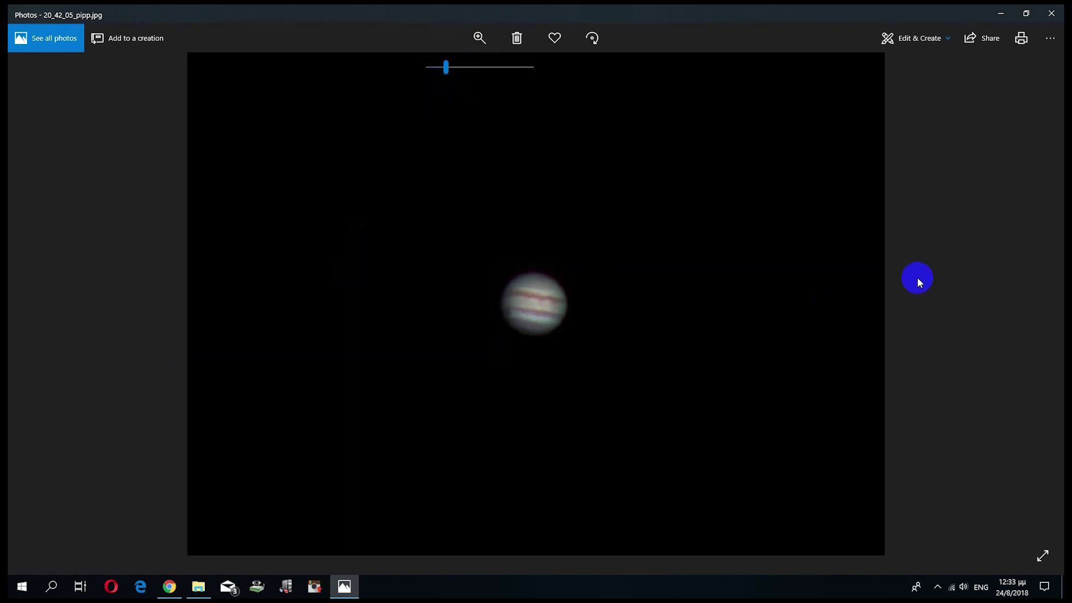
# Try increasing the clarity and lowering the light of the Jupiter image in the photo editor, and close it without saving
pyautogui.click(909, 48)
pyautogui.click(912, 71)
pyautogui.click(996, 115)
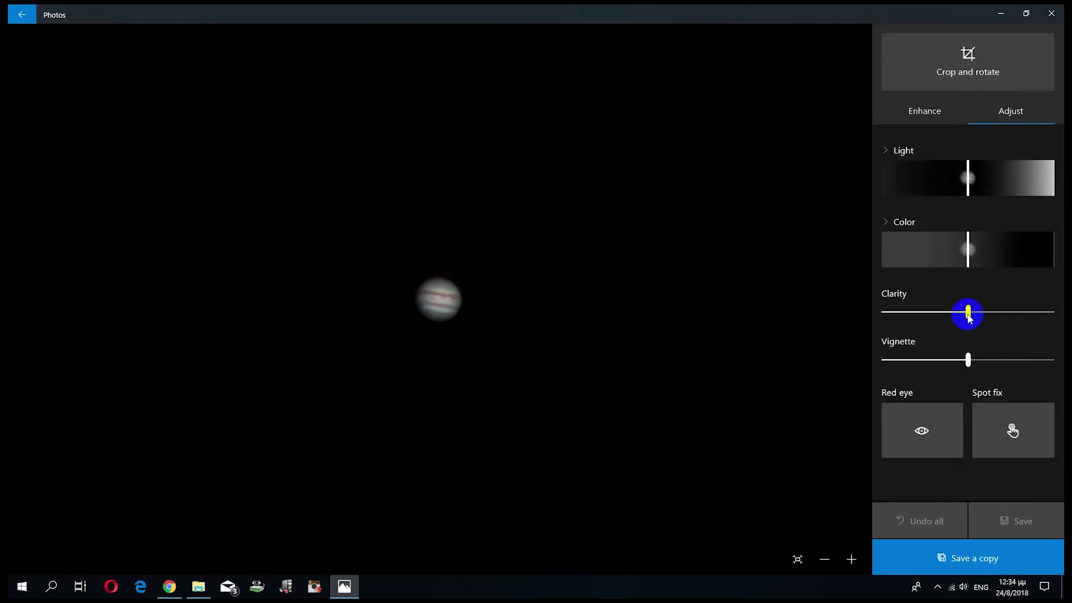
pyautogui.moveTo(968, 316); pyautogui.dragTo(1005, 305)
pyautogui.moveTo(970, 178)
pyautogui.mouseDown()
pyautogui.moveTo(923, 184)
pyautogui.moveTo(1017, 184)
pyautogui.moveTo(952, 186)
pyautogui.mouseUp()
pyautogui.click(1051, 14)
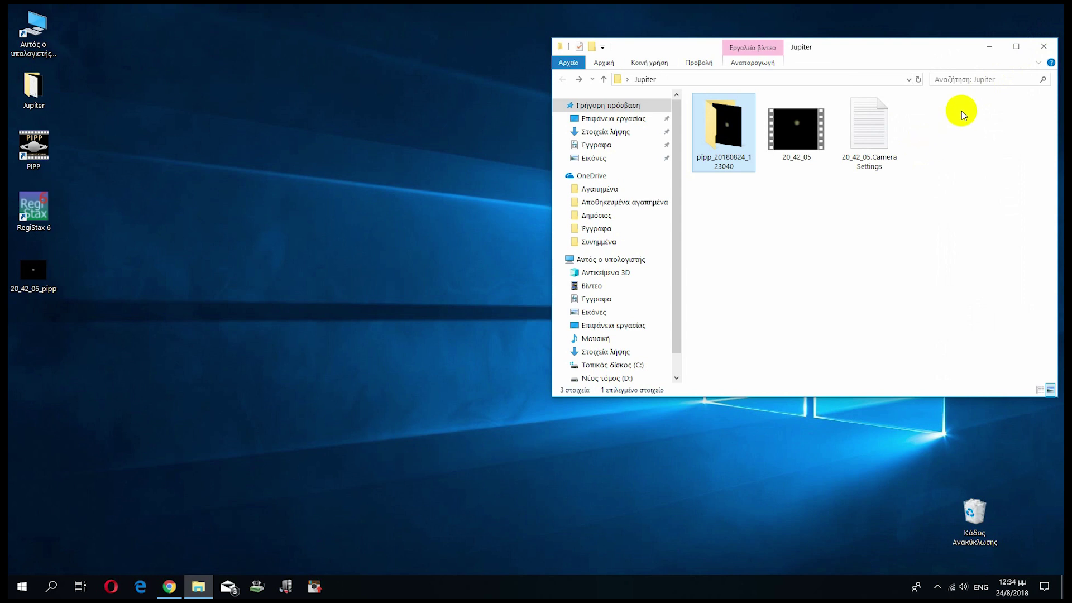
# Close the Jupiter folder window
pyautogui.click(1042, 46)
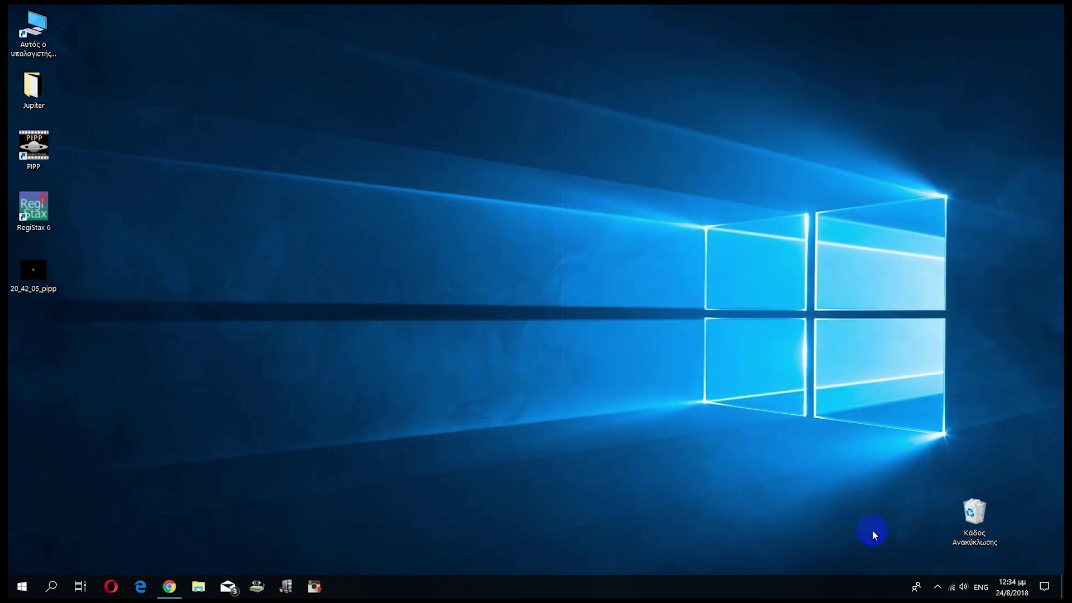
pyautogui.click(938, 585)
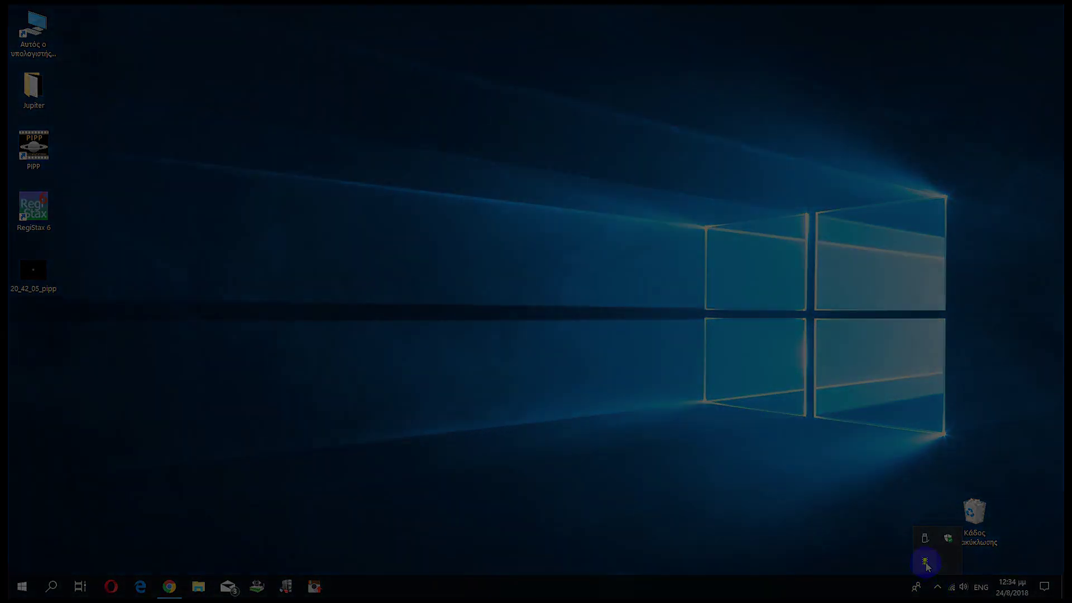